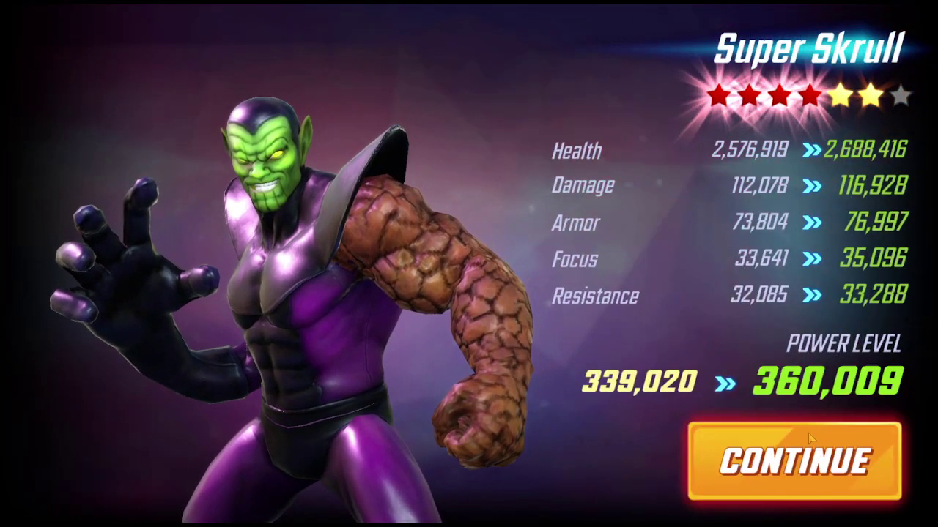
# Step: Rank Super Skrull up to seven stars for 500,000 gold and return to the roster
pyautogui.click(810, 438)
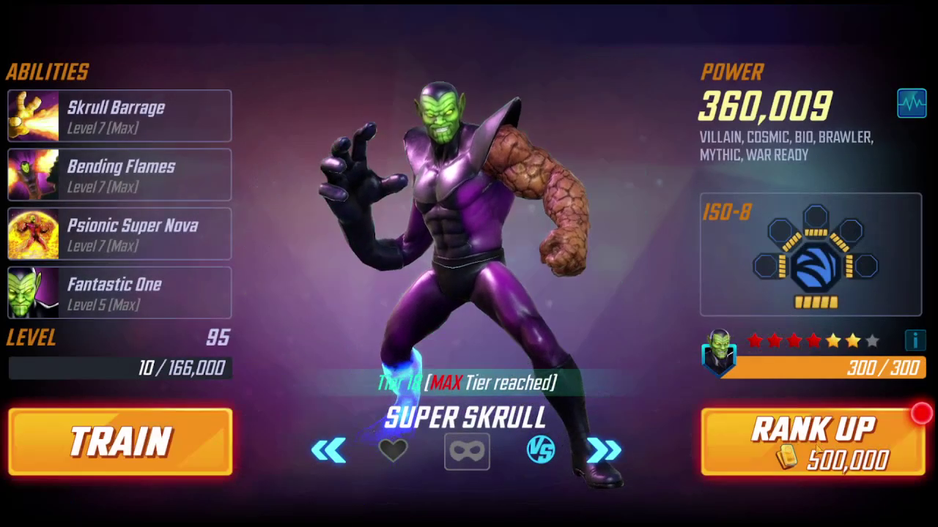
pyautogui.click(813, 441)
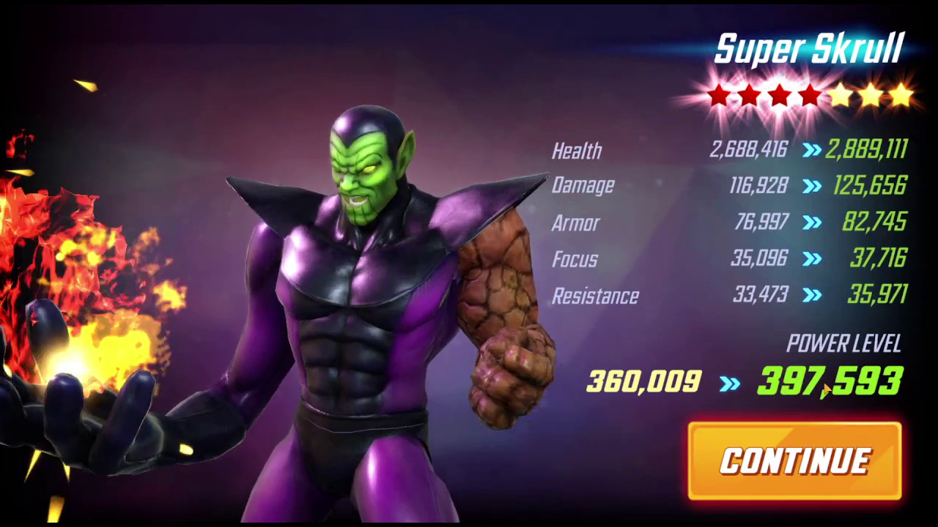
pyautogui.click(781, 469)
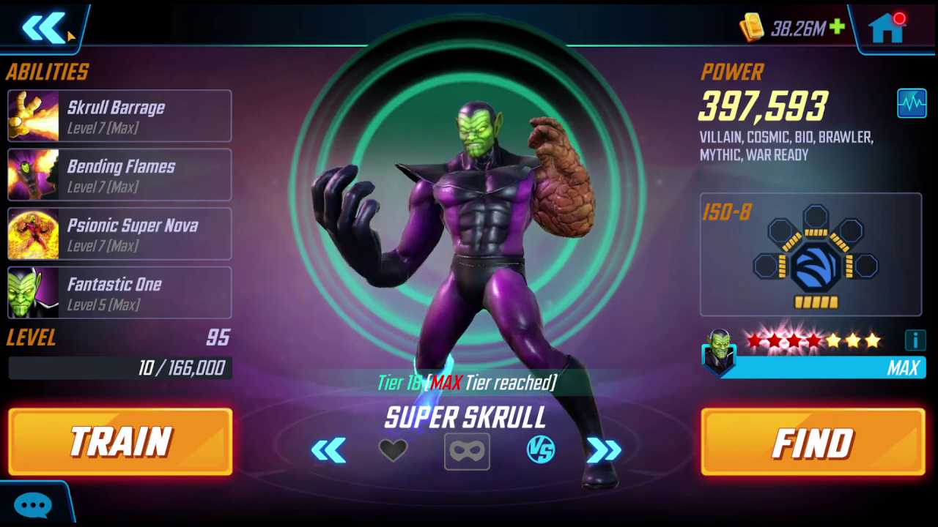
pyautogui.click(71, 34)
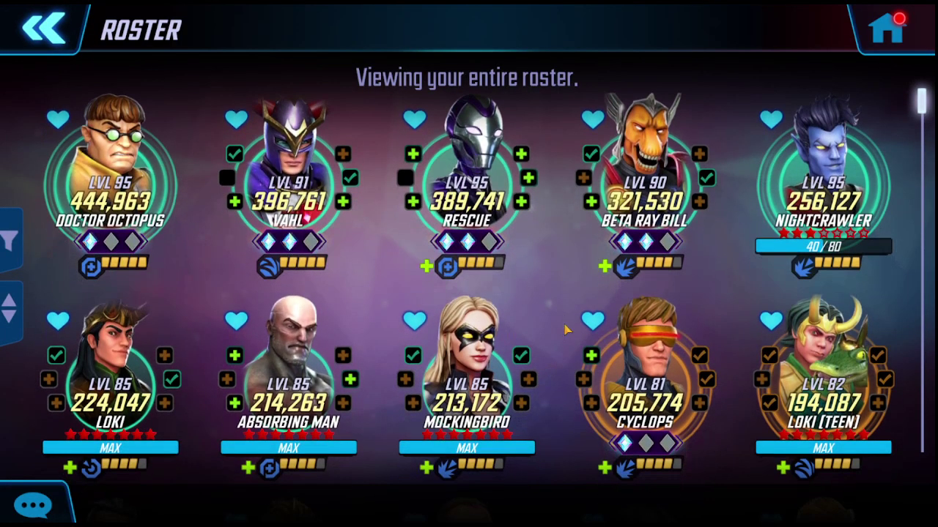
pyautogui.moveTo(565, 329); pyautogui.dragTo(460, 196)
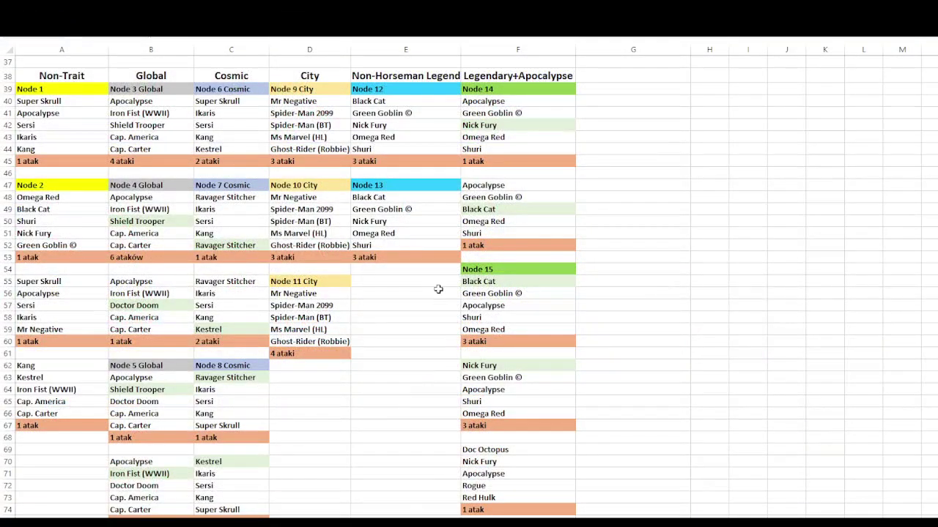
# Step: Switch to the Excel team planner and review the first run's node teams and its total attacks and duration
pyautogui.click(310, 221)
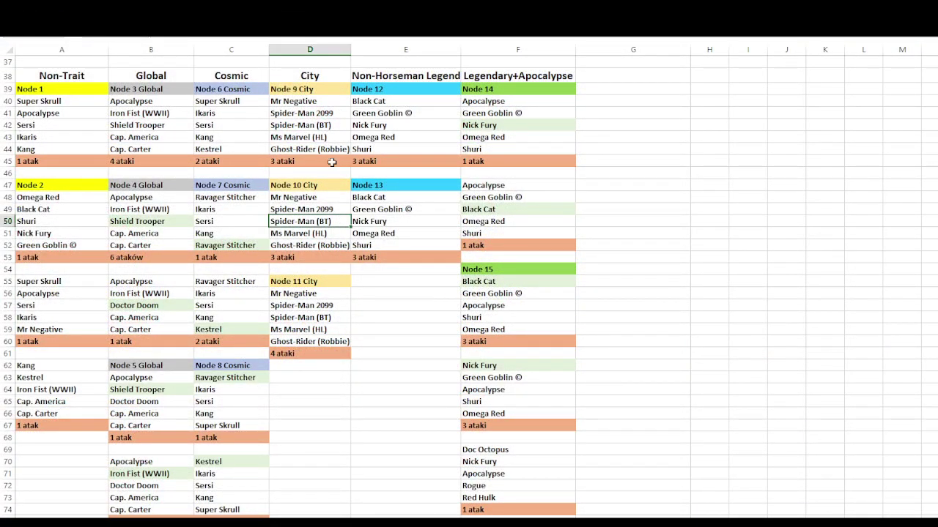
pyautogui.click(321, 173)
pyautogui.scroll(12, 315, 220)
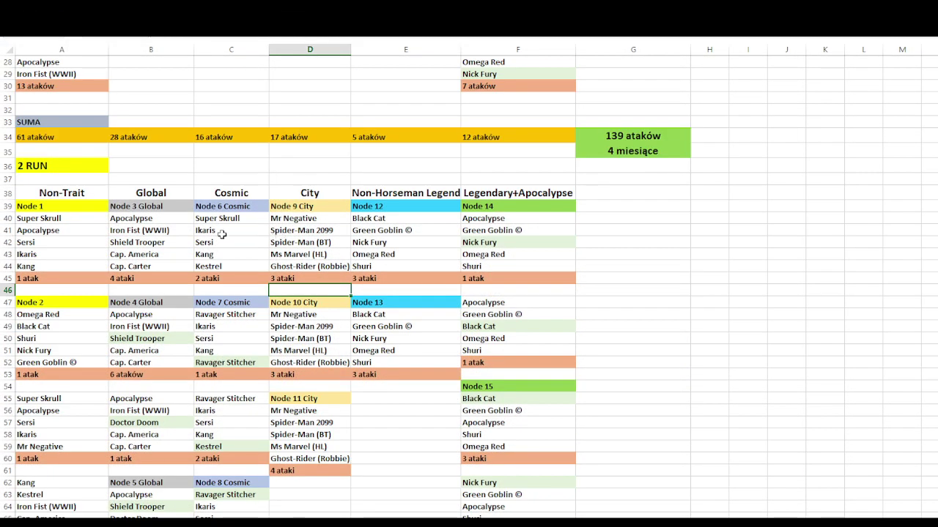
pyautogui.scroll(-1, 111, 133)
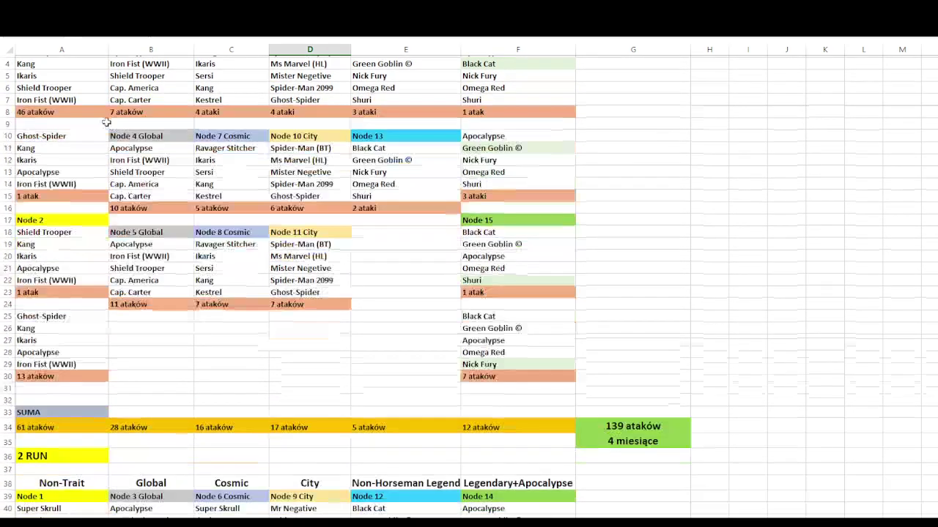
pyautogui.scroll(1, 197, 204)
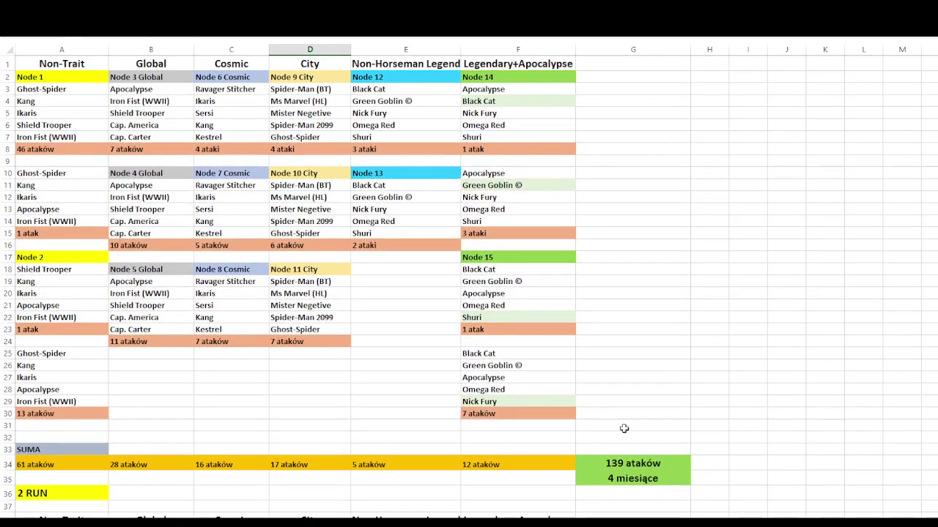
pyautogui.click(652, 478)
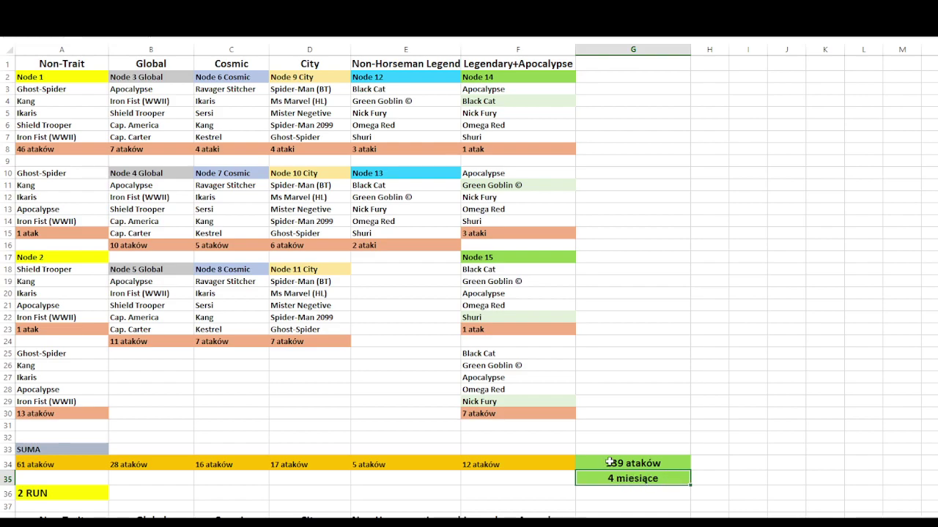
pyautogui.click(634, 463)
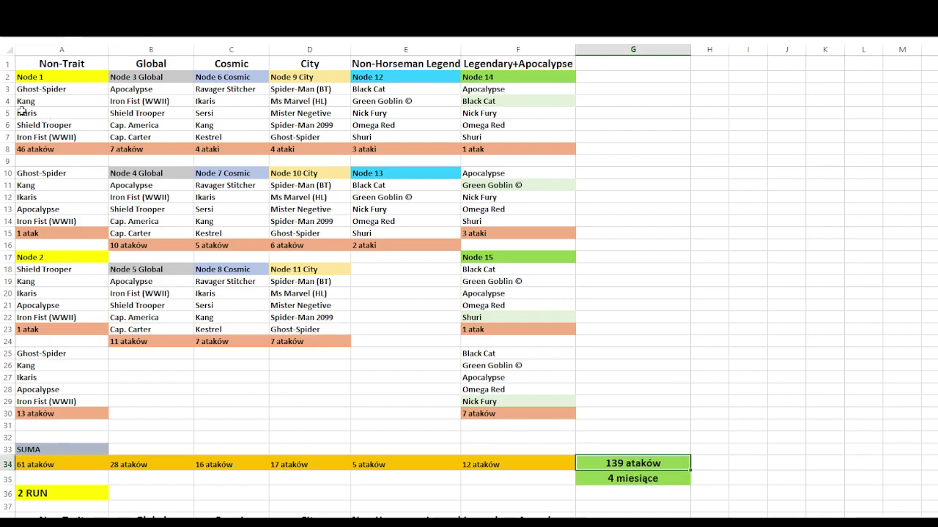
# Step: Examine the 2 RUN teams node by node, down to the SUMA row and the second run's total attacks and days
pyautogui.scroll(-9, 370, 226)
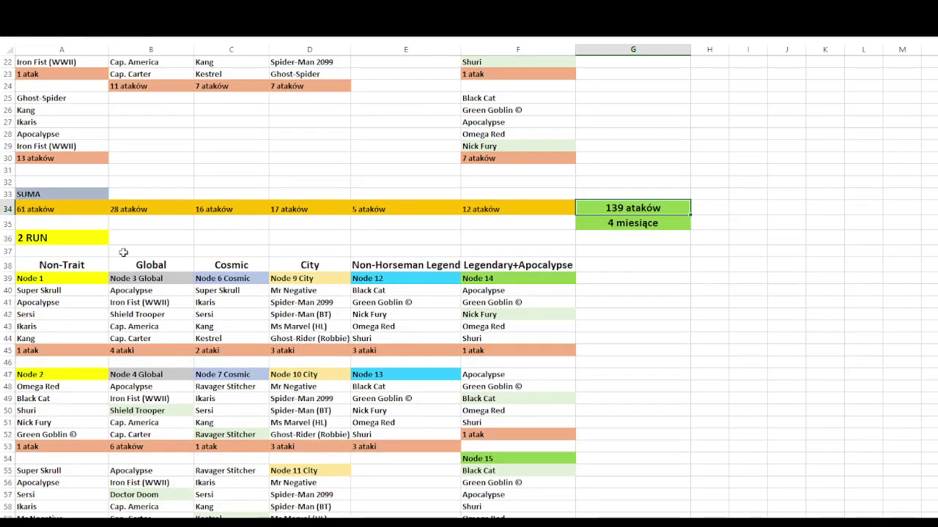
pyautogui.scroll(-1, 135, 230)
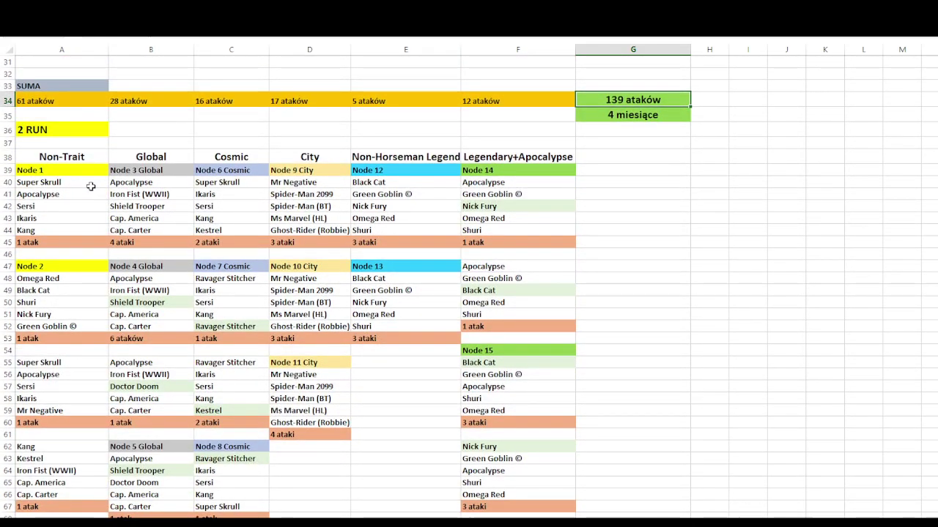
pyautogui.click(91, 185)
pyautogui.scroll(-2, 85, 190)
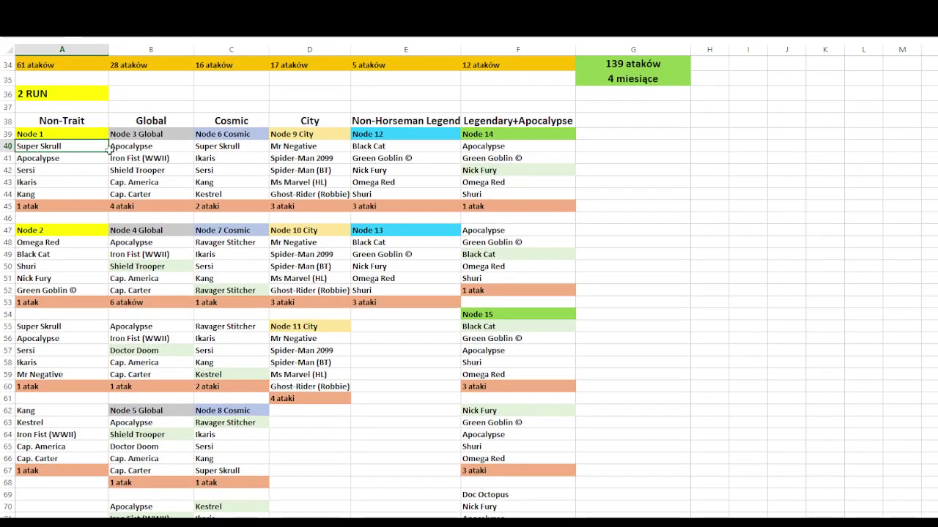
pyautogui.scroll(-5, 129, 149)
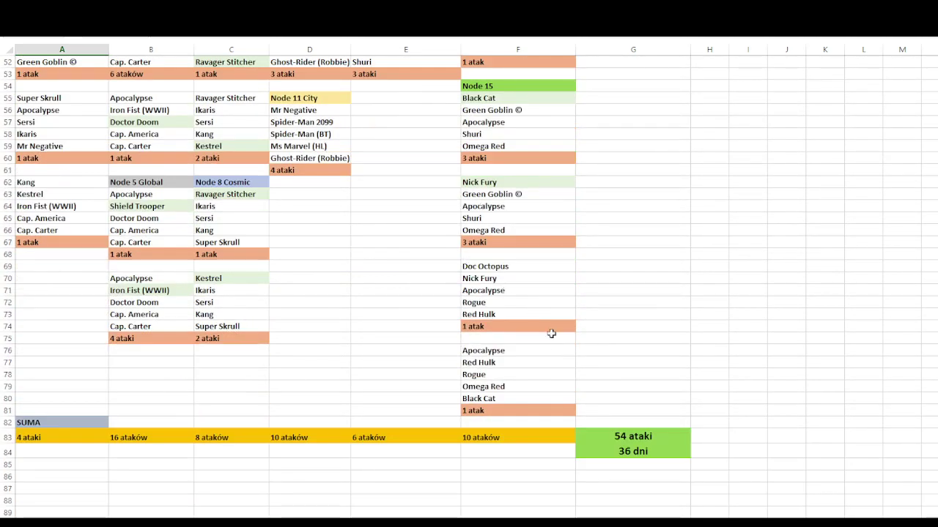
pyautogui.scroll(1, 548, 350)
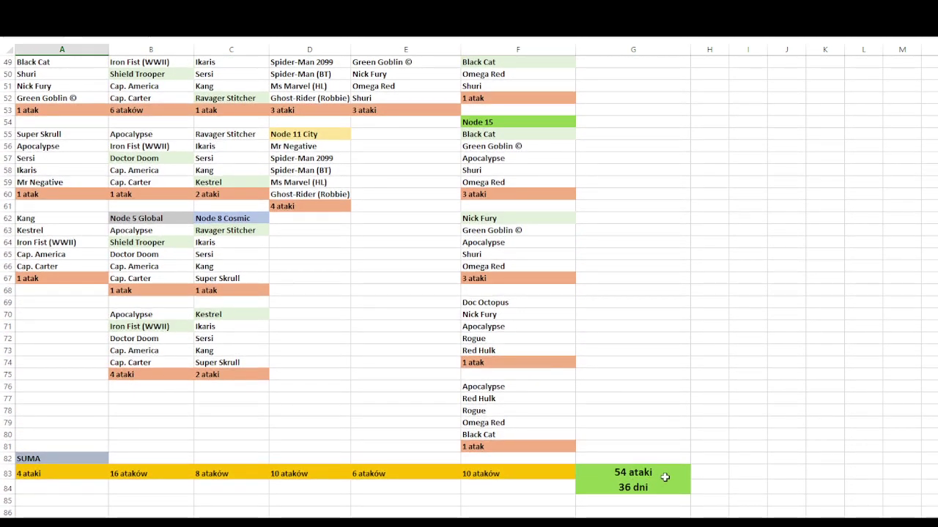
pyautogui.click(665, 477)
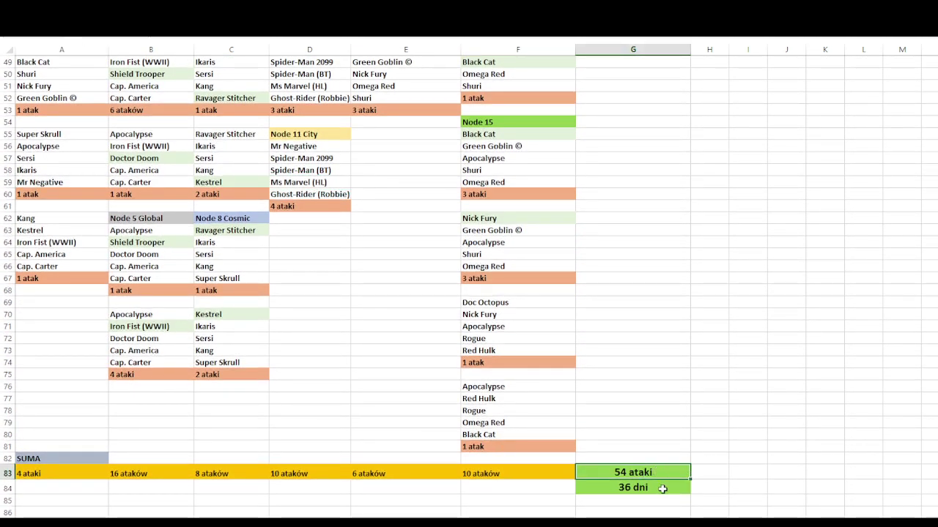
pyautogui.click(658, 483)
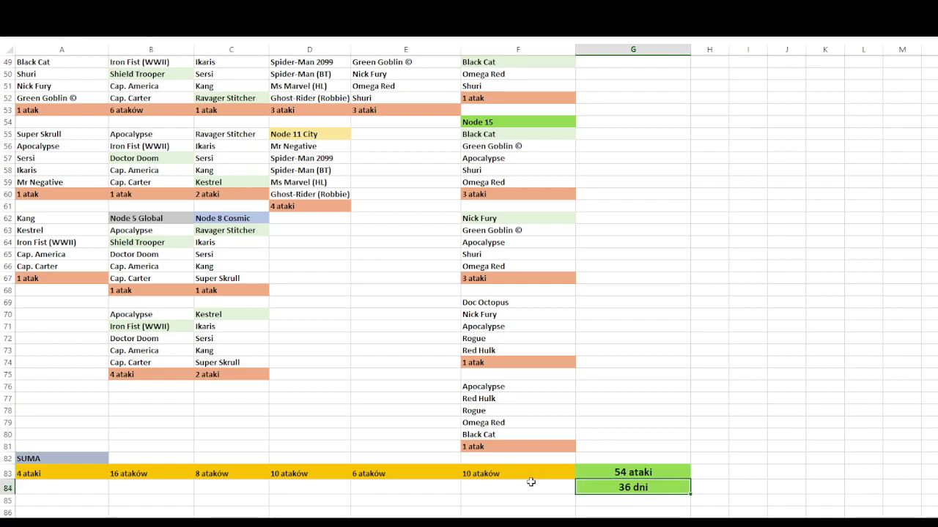
pyautogui.click(488, 473)
# Step: Compare the total attacks and duration of the first run with those of the second run
pyautogui.scroll(7, 640, 438)
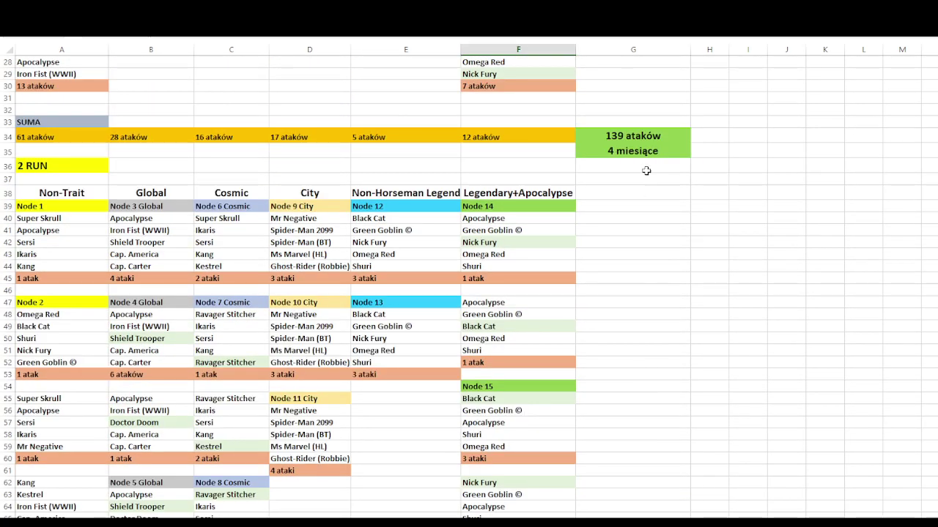
pyautogui.scroll(-7, 641, 147)
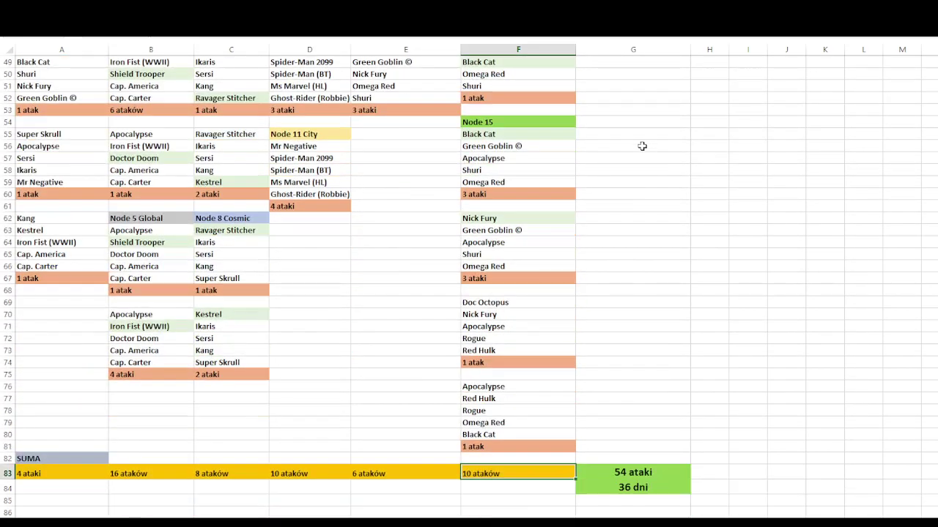
pyautogui.scroll(7, 602, 268)
pyautogui.click(626, 139)
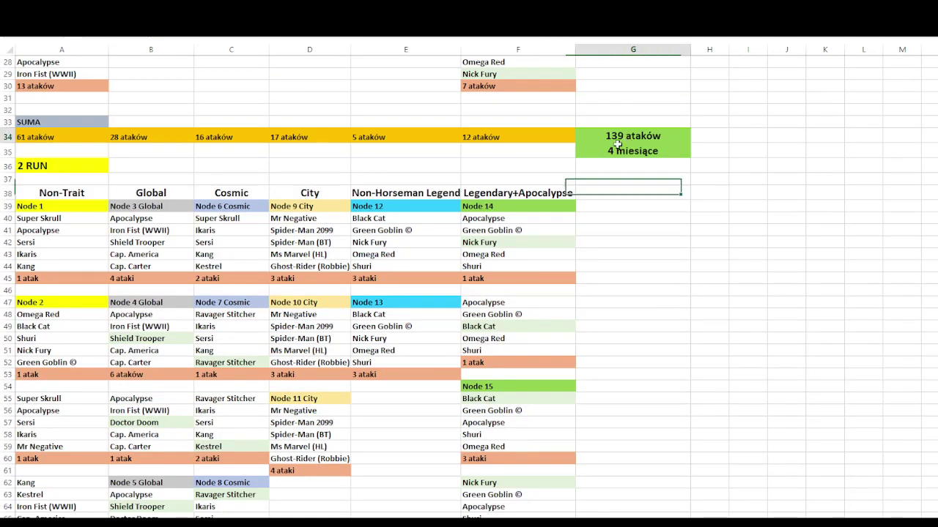
# Step: Look over the second run's Non-Trait nodes and select the Global column from its heading through the Node 3 attack count
pyautogui.scroll(-4, 220, 147)
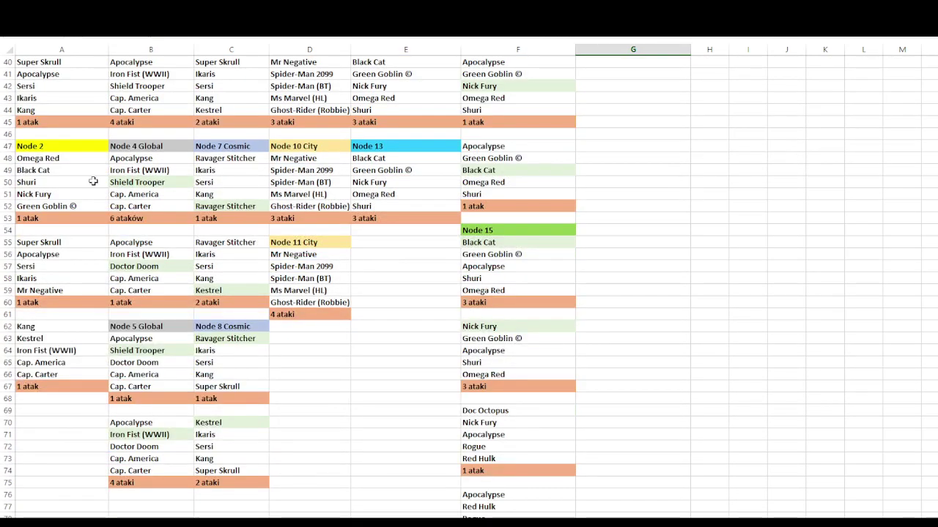
pyautogui.click(73, 135)
pyautogui.scroll(3, 93, 174)
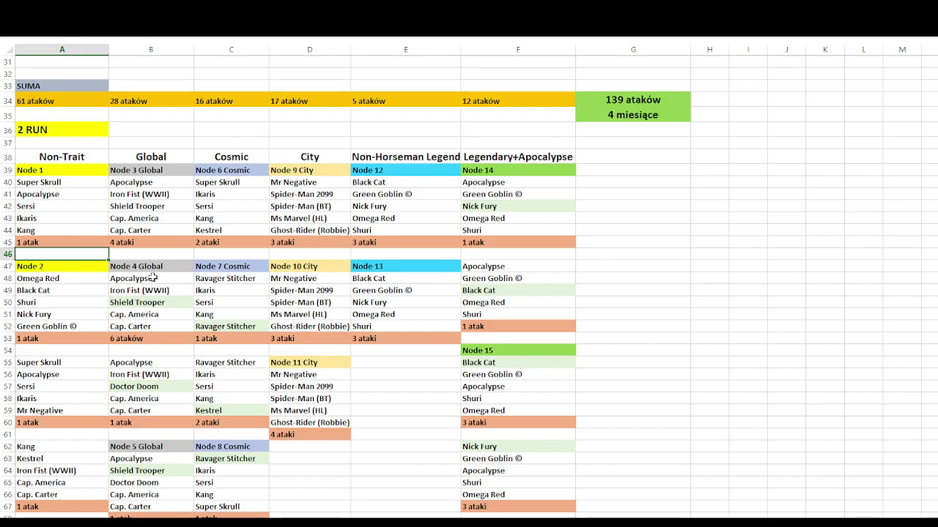
pyautogui.click(163, 173)
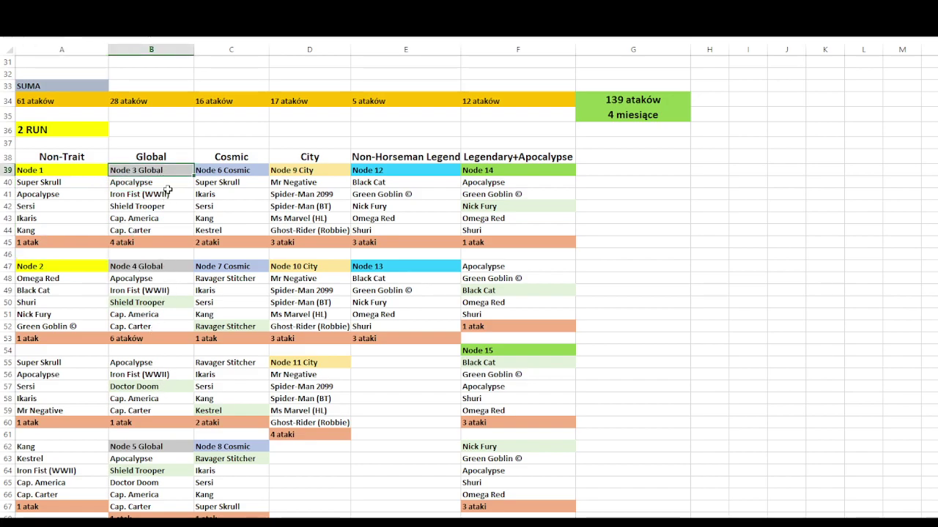
pyautogui.click(167, 187)
pyautogui.click(169, 195)
pyautogui.moveTo(164, 243); pyautogui.dragTo(168, 208)
pyautogui.click(178, 184)
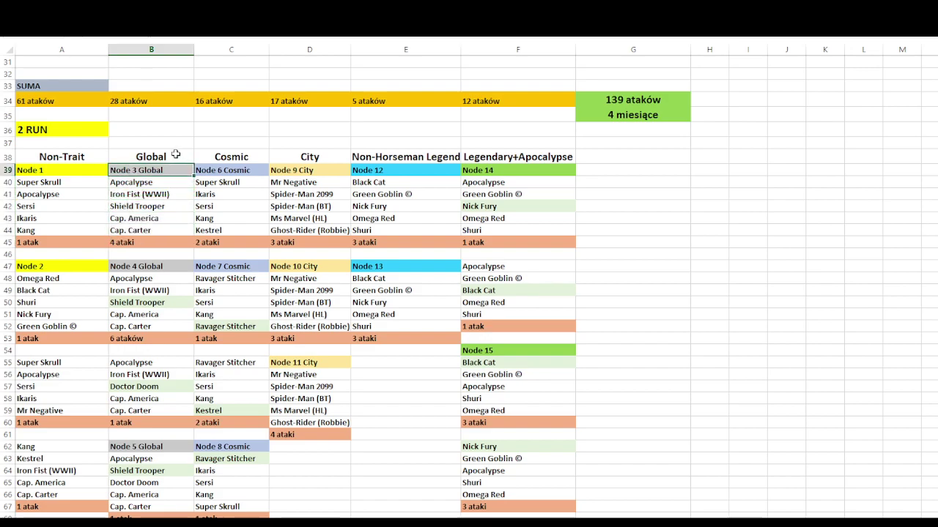
pyautogui.moveTo(173, 153); pyautogui.dragTo(173, 241)
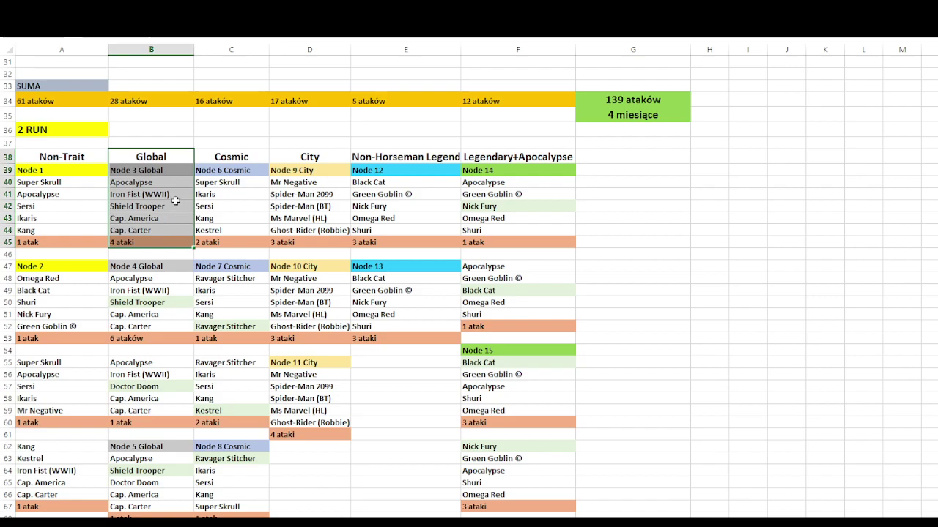
# Step: Check the second run's Node 6 Cosmic team, and go back to Iron Fist (WWII) in the Node 3 Global team
pyautogui.scroll(-1, 175, 201)
pyautogui.click(219, 169)
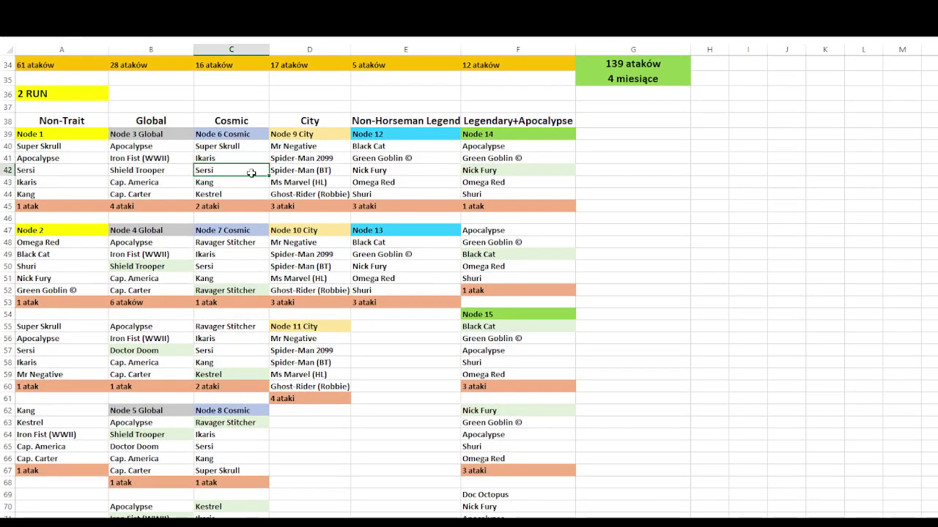
pyautogui.press('Left')
pyautogui.press('Up')
pyautogui.press('Up')
pyautogui.press('Up')
pyautogui.press('Up')
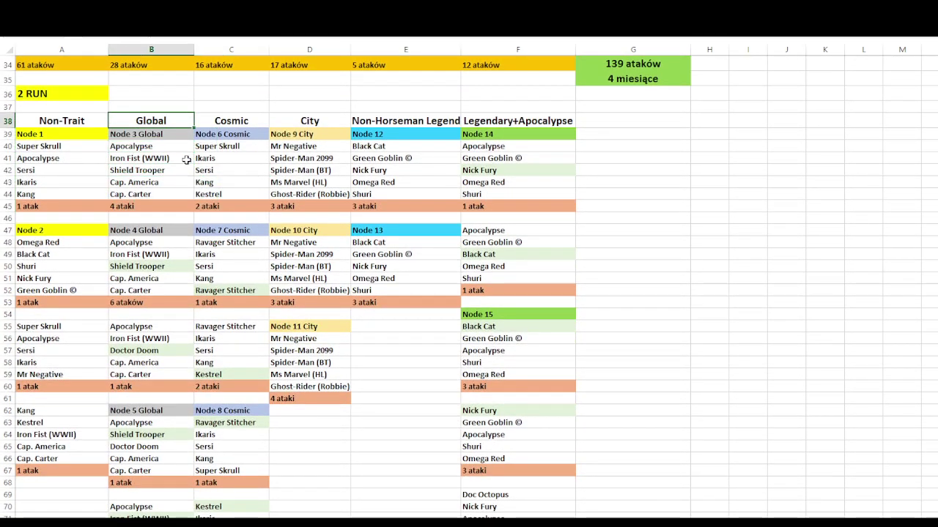
pyautogui.click(181, 159)
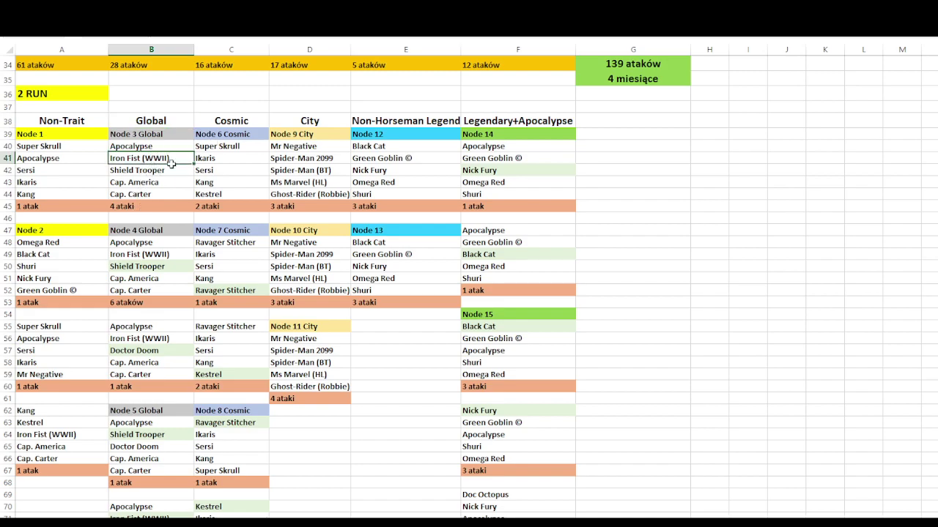
# Step: Look through the second run's Global teams for Nodes 3, 4 and 5, including the substituted characters
pyautogui.scroll(-5, 165, 159)
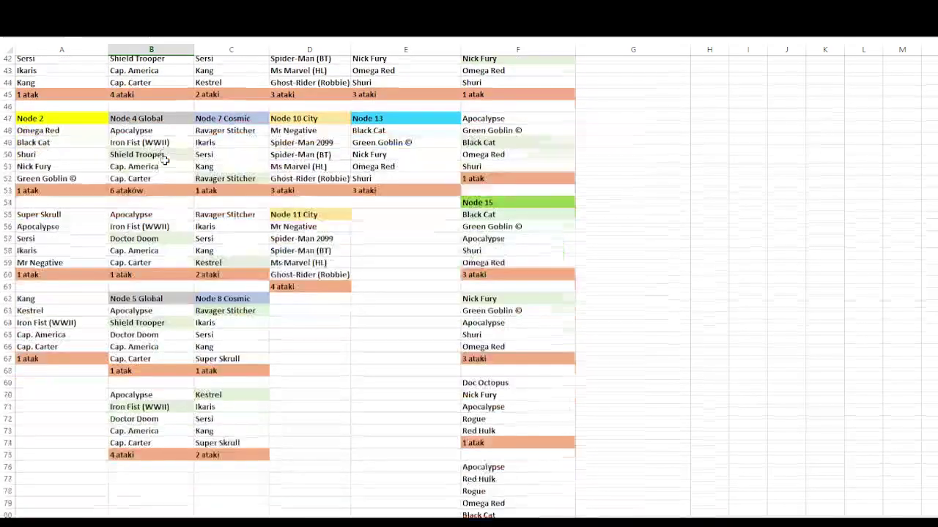
pyautogui.scroll(-2, 161, 175)
pyautogui.scroll(9, 155, 198)
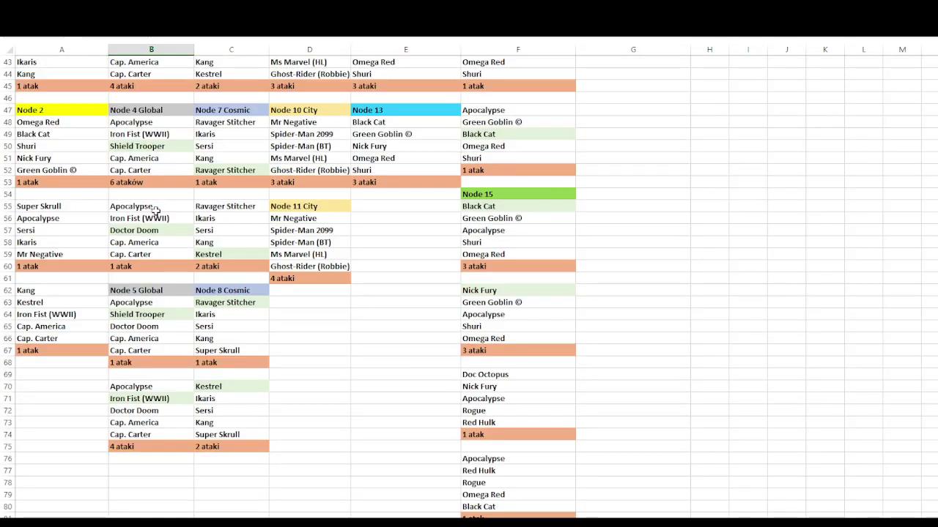
pyautogui.scroll(-2, 155, 211)
pyautogui.scroll(-5, 155, 211)
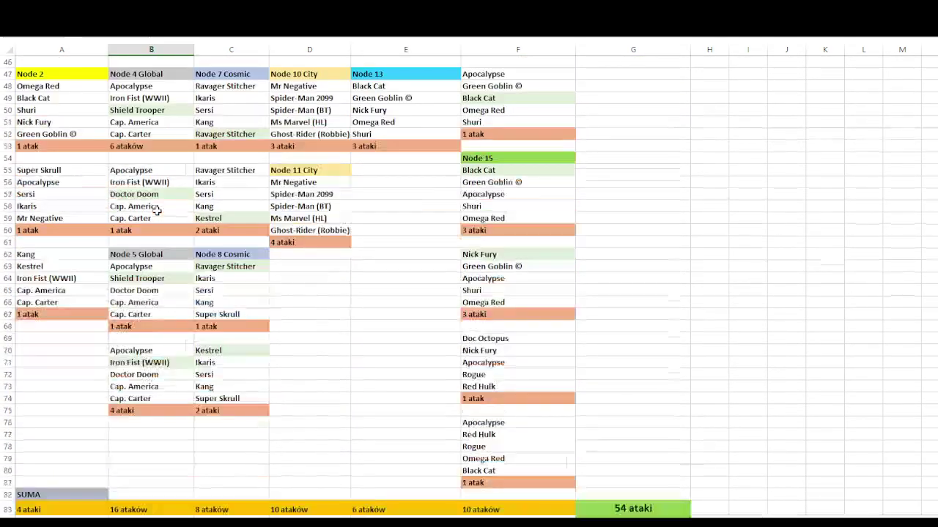
pyautogui.scroll(3, 159, 211)
pyautogui.scroll(3, 159, 211)
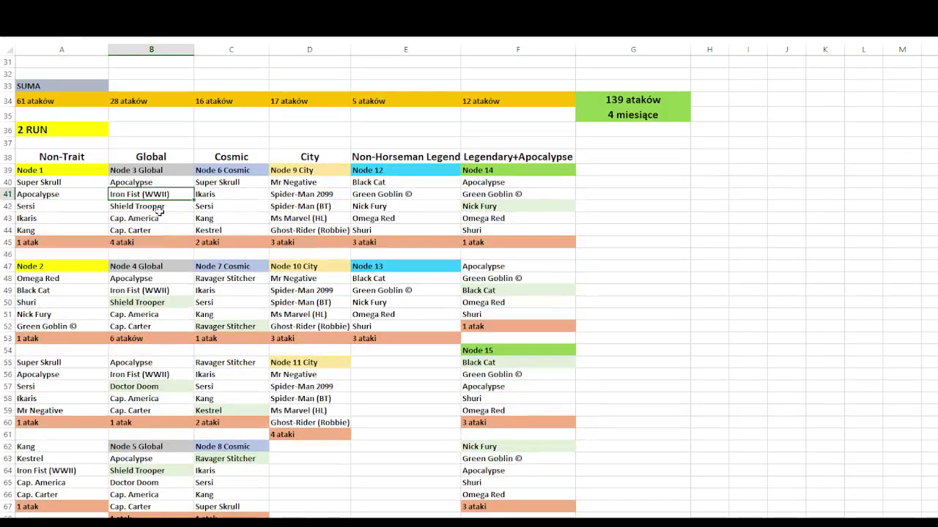
# Step: Go through the Node 3 Global team from Shield Trooper to its attack count, and view the Node 5 Global teams
pyautogui.click(159, 208)
pyautogui.press('Down')
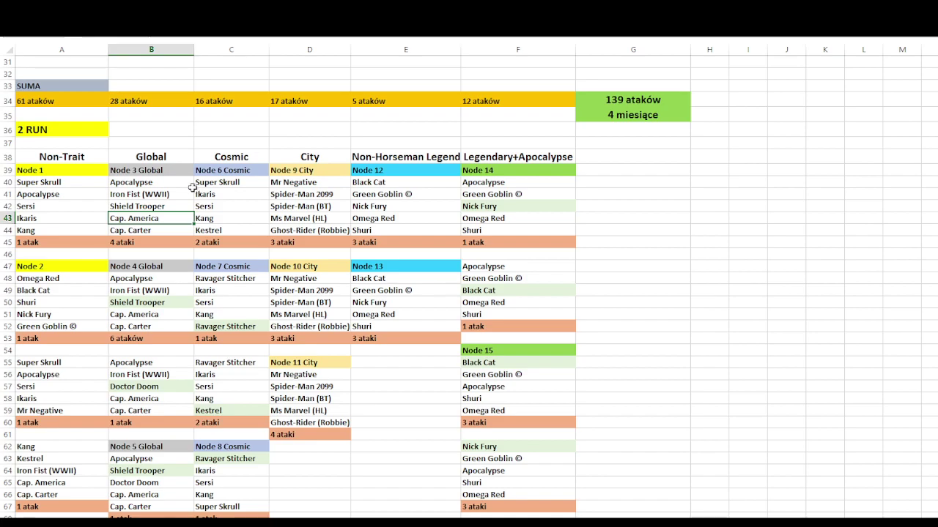
pyautogui.press('Down')
pyautogui.press('Down')
pyautogui.scroll(-6, 173, 193)
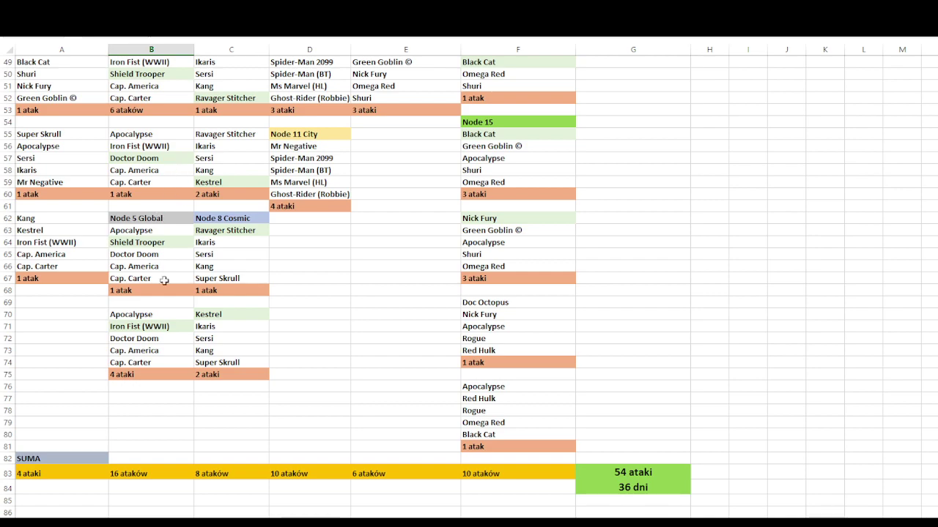
# Step: Check Doctor Doom in the second Node 4 Global team, and select the second run's Node 7 and Node 6 Cosmic teams
pyautogui.click(188, 154)
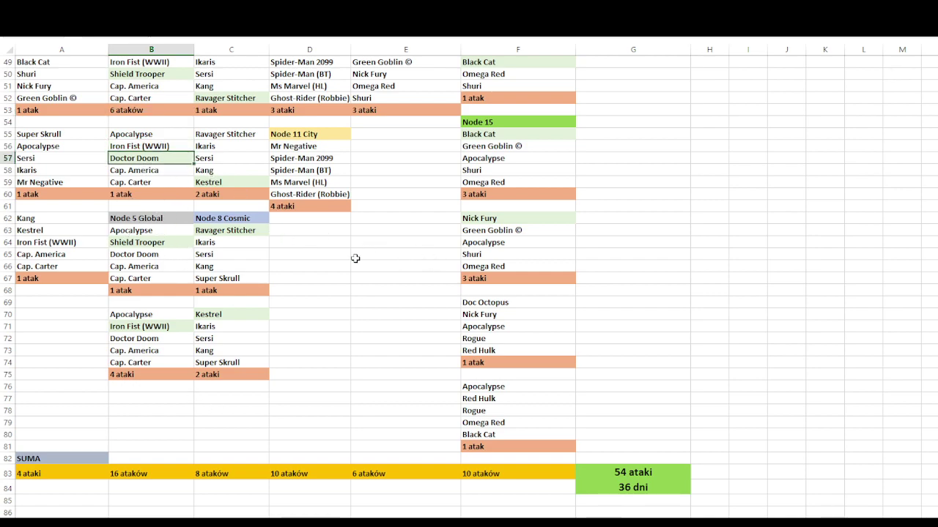
pyautogui.scroll(2, 322, 197)
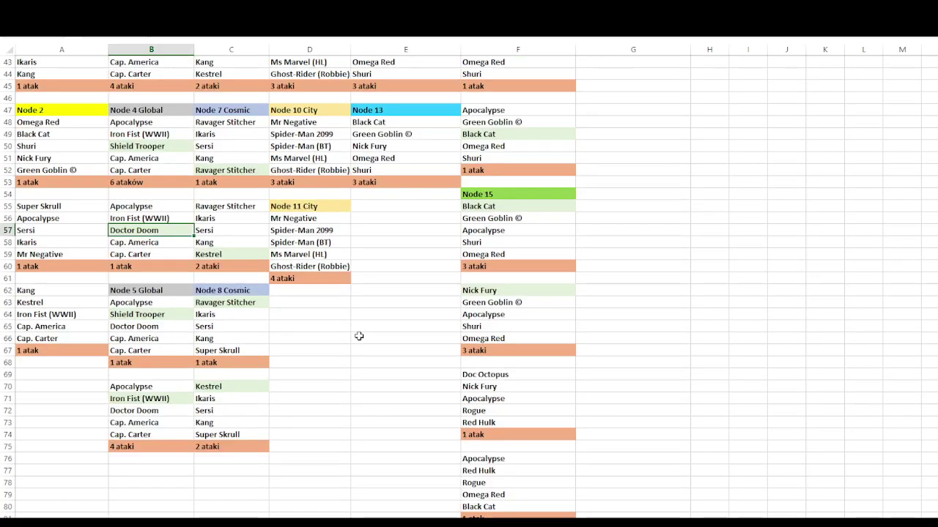
pyautogui.scroll(1, 271, 344)
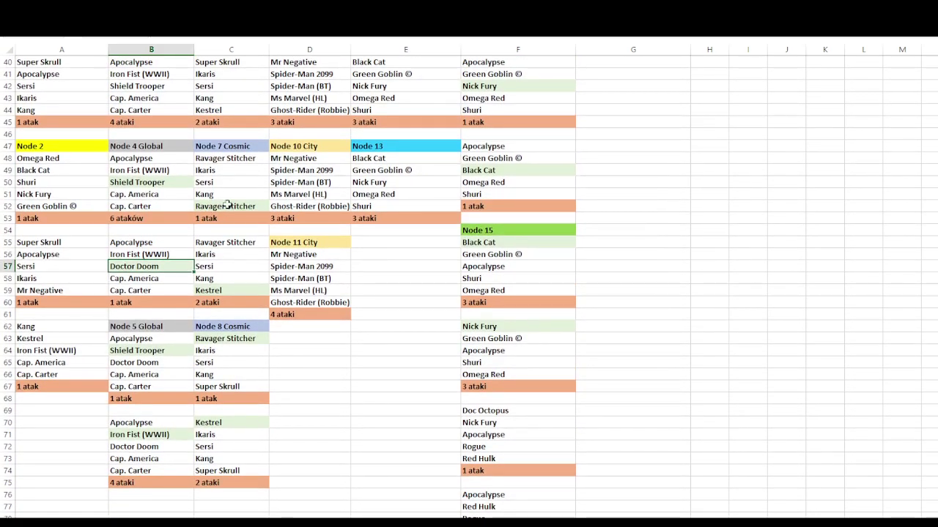
pyautogui.scroll(1, 227, 206)
pyautogui.click(240, 245)
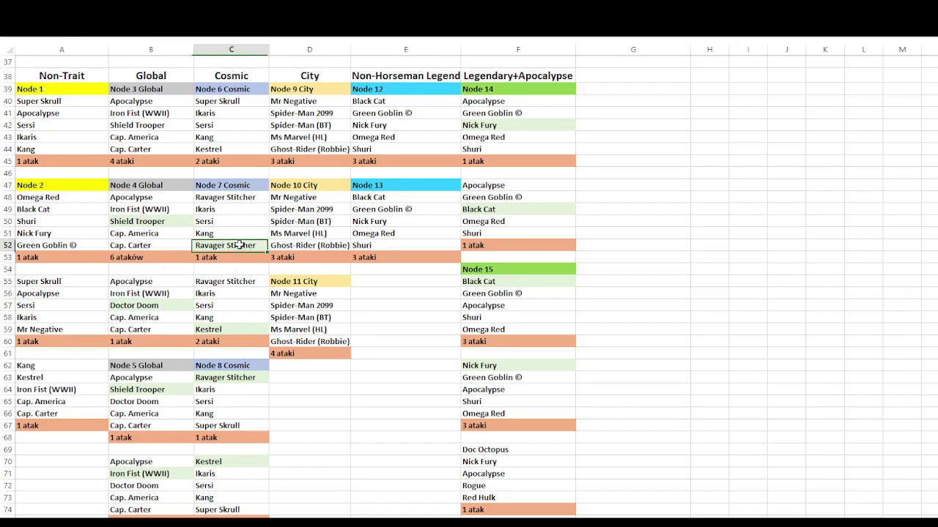
pyautogui.moveTo(245, 199); pyautogui.dragTo(241, 245)
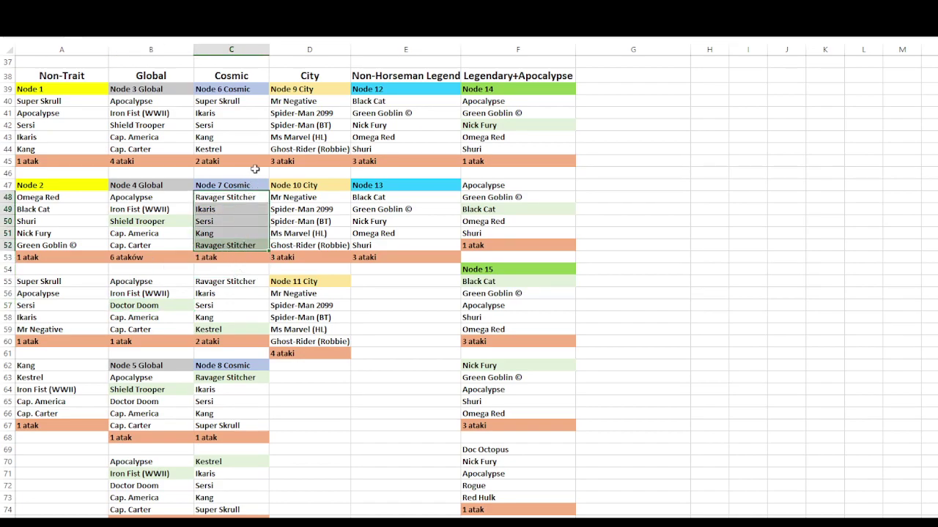
pyautogui.moveTo(242, 78); pyautogui.dragTo(238, 150)
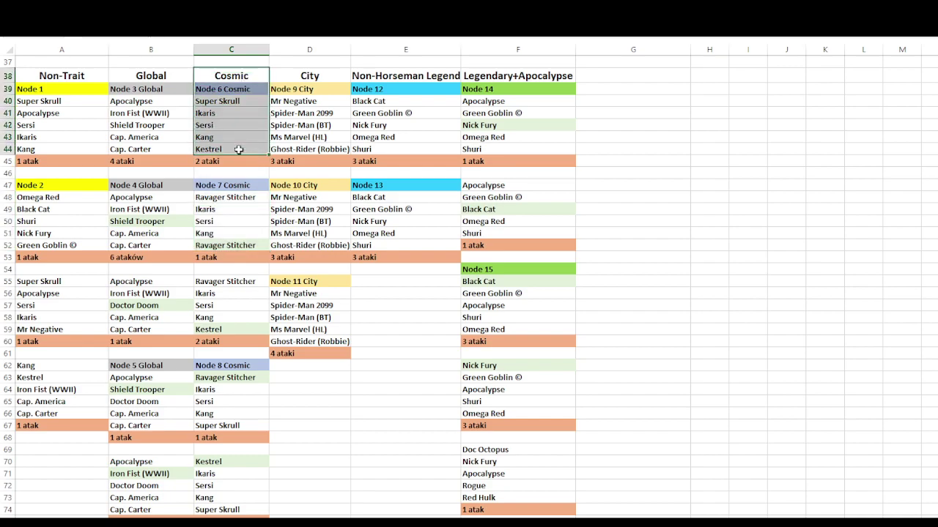
# Step: Replace the Ravager Stitcher at the head of the second run's first Node 7 Cosmic team with Super Skrull
pyautogui.click(235, 246)
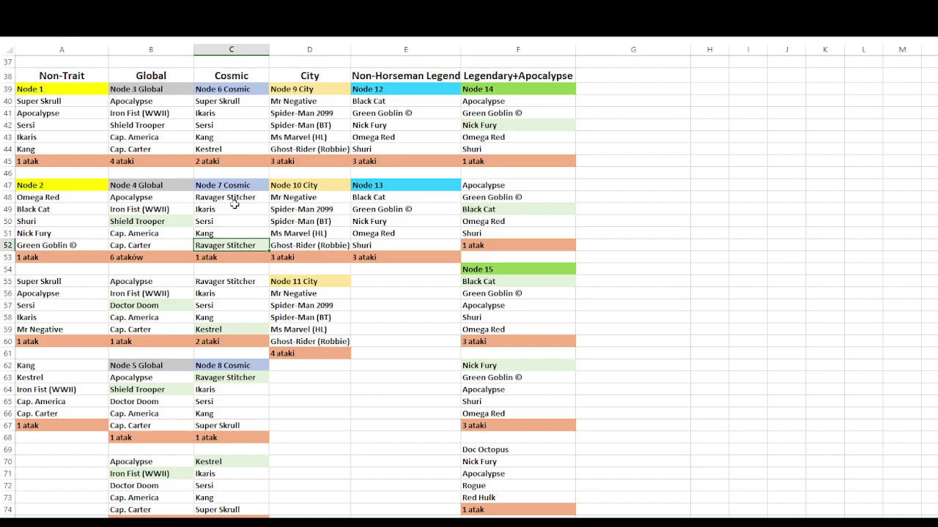
pyautogui.click(237, 234)
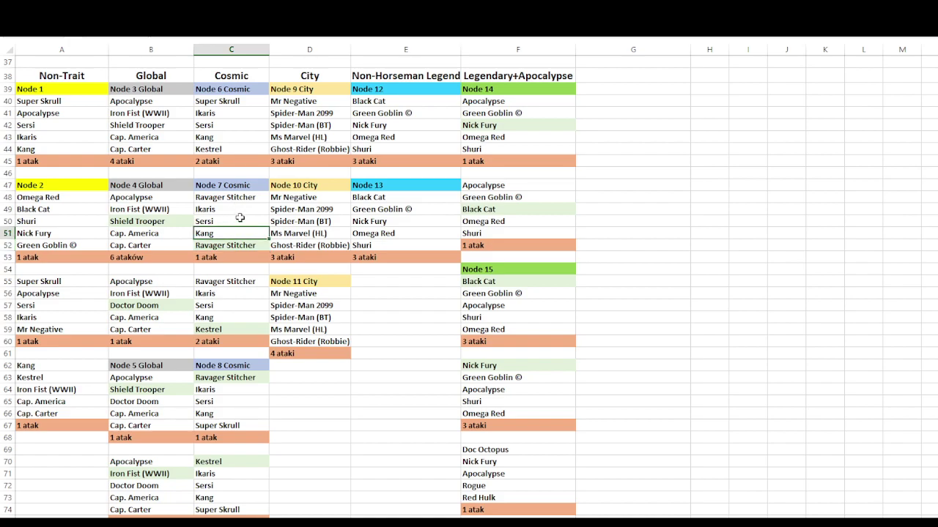
pyautogui.click(243, 210)
pyautogui.click(249, 199)
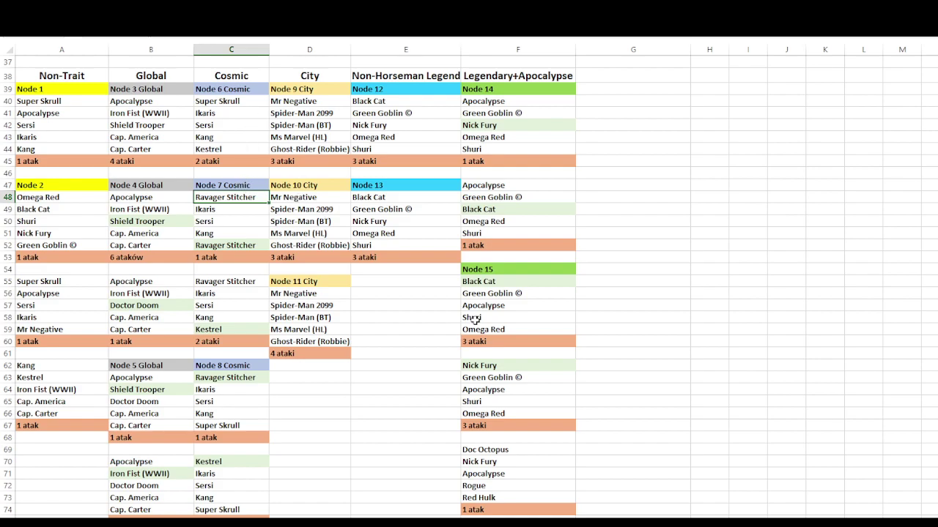
pyautogui.write('Super Skrull')
pyautogui.press('Return')
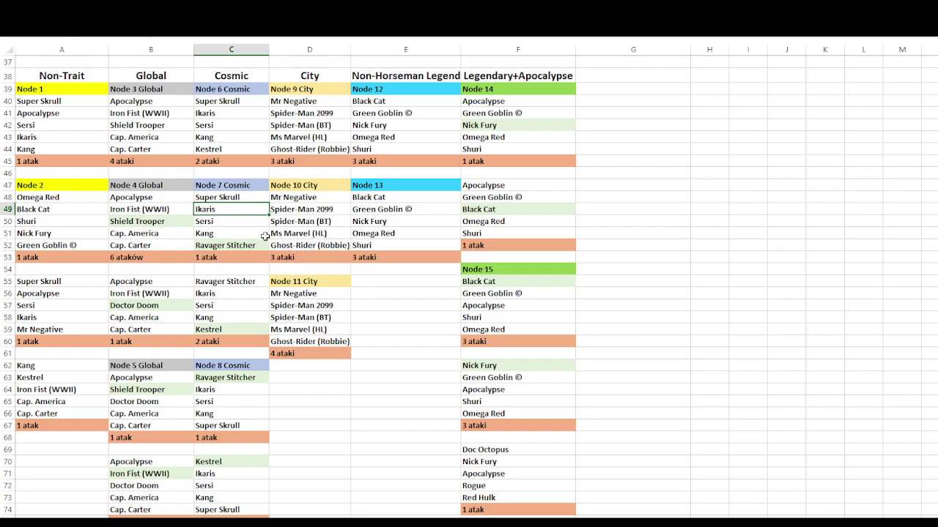
pyautogui.press('Up')
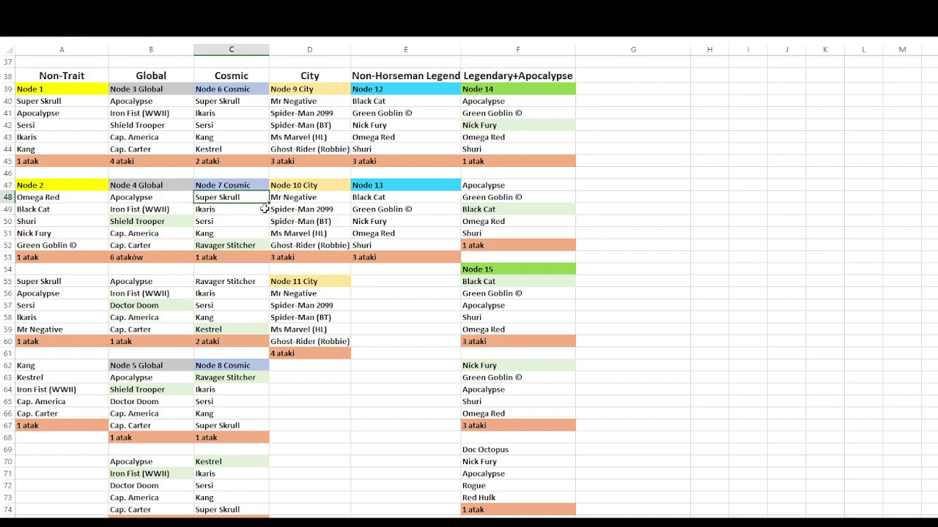
# Step: Copy Super Skrull from the first Node 7 Cosmic team over Ravager Stitcher in the second Node 7 Cosmic team
pyautogui.press('Down')
pyautogui.press('Down')
pyautogui.press('Down')
pyautogui.press('Down')
pyautogui.press('Down')
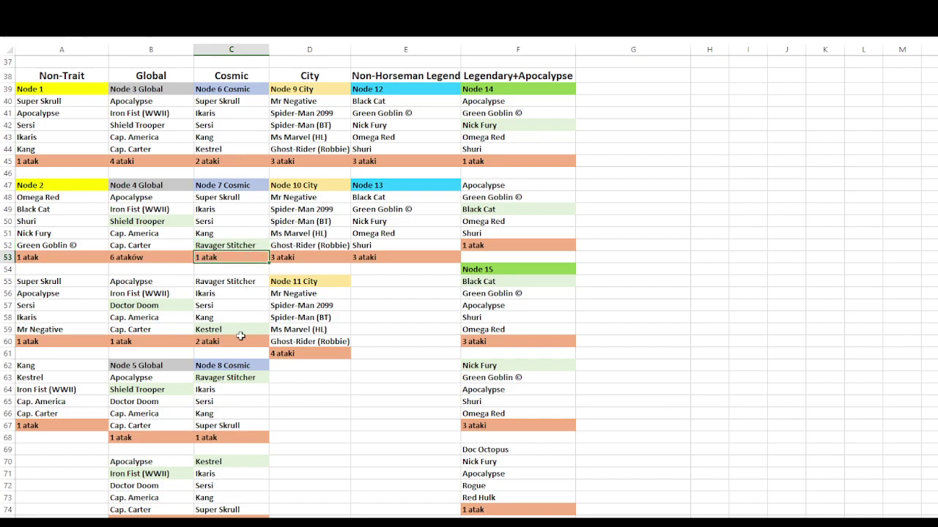
pyautogui.click(243, 282)
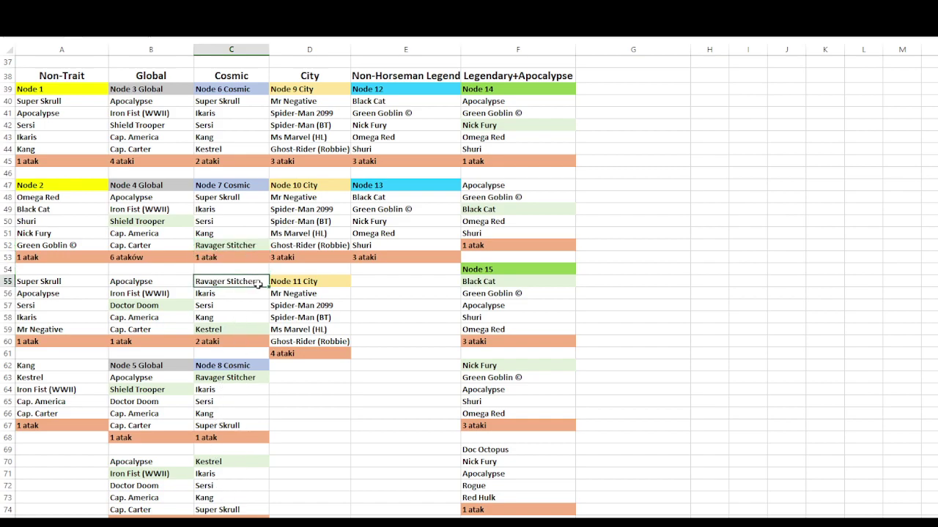
pyautogui.scroll(-1, 258, 284)
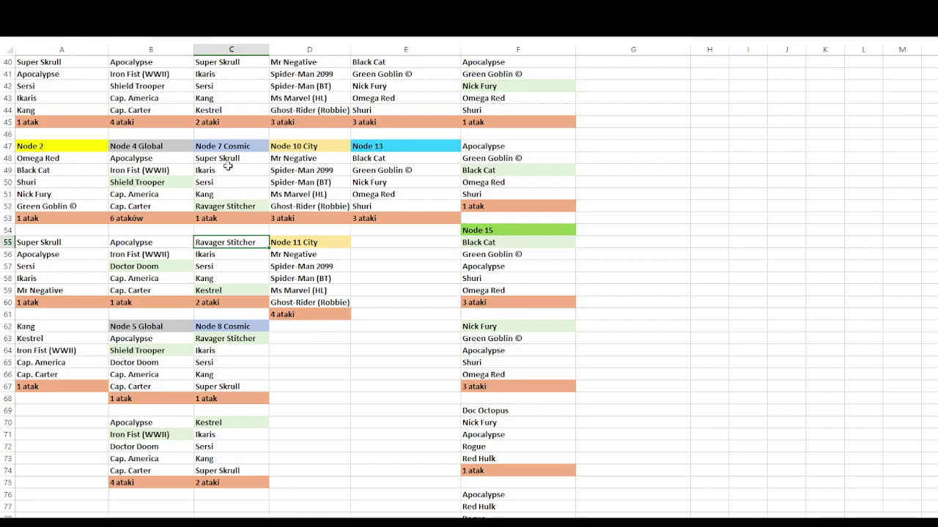
pyautogui.click(227, 164)
pyautogui.hotkey('ctrl', 'c')
pyautogui.click(244, 240)
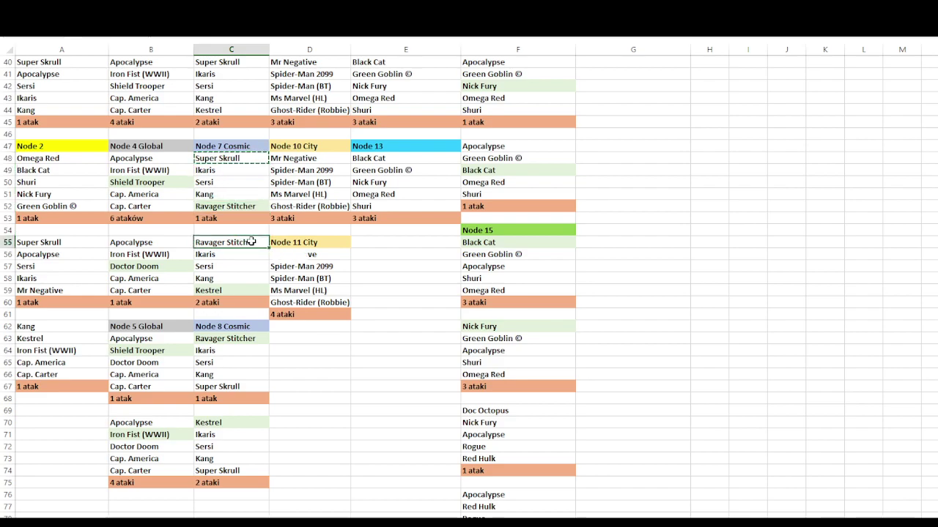
pyautogui.hotkey('ctrl', 'v')
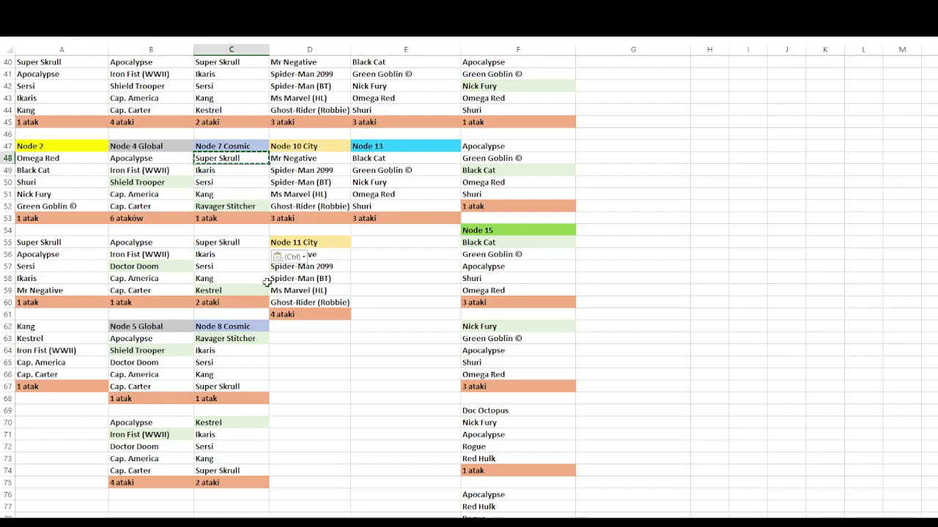
# Step: Check the substituted characters Ravager Stitcher and Kestrel in the second run's two Node 7 Cosmic teams
pyautogui.scroll(1, 267, 282)
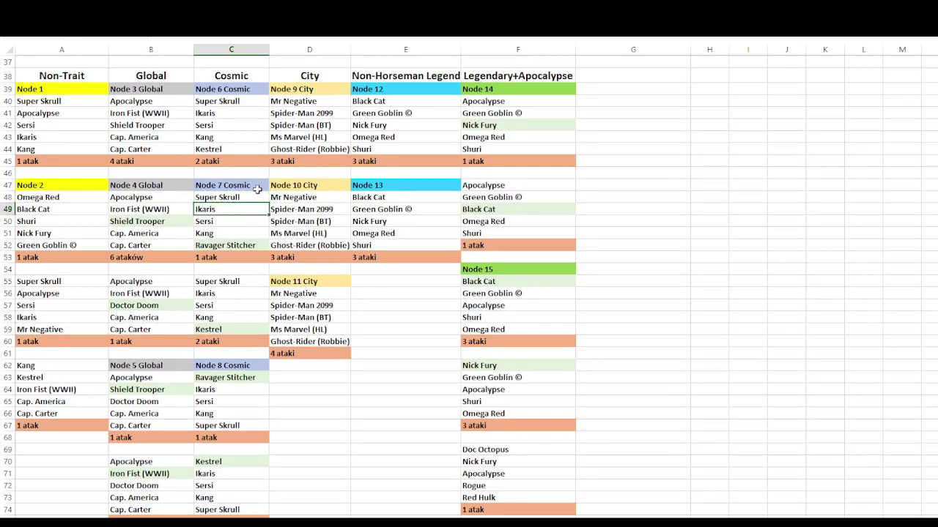
pyautogui.click(258, 189)
pyautogui.click(241, 245)
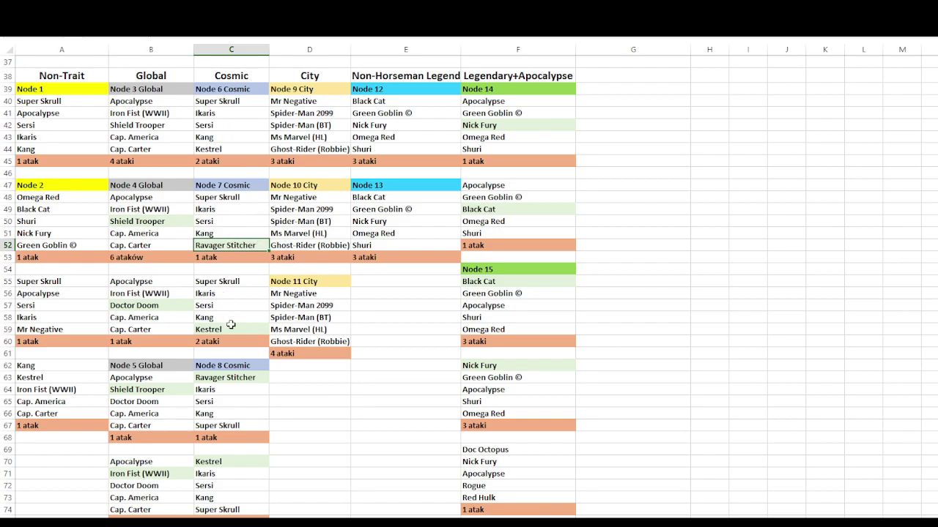
pyautogui.click(231, 327)
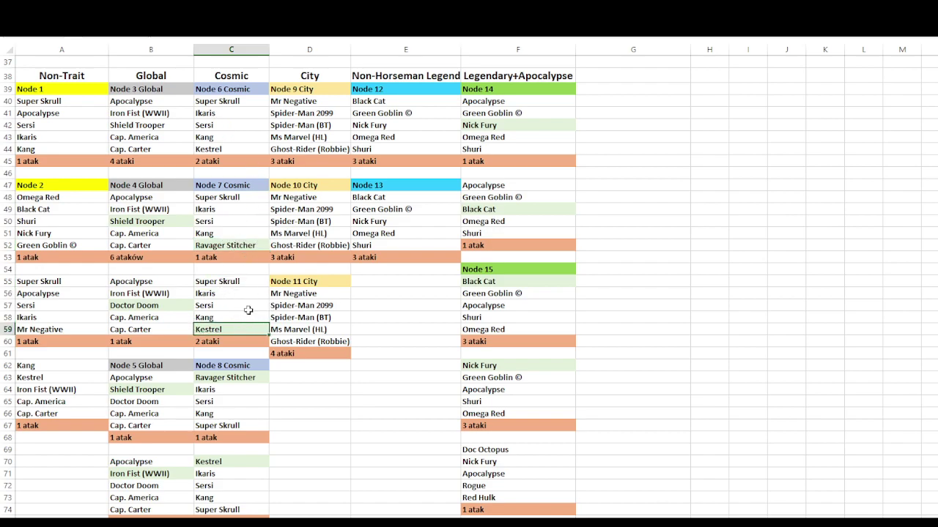
# Step: Go over the second run's Node 8 Cosmic teams, selecting the Ravager Stitcher lineup and the Kestrel lineup
pyautogui.scroll(-2, 241, 354)
pyautogui.click(242, 302)
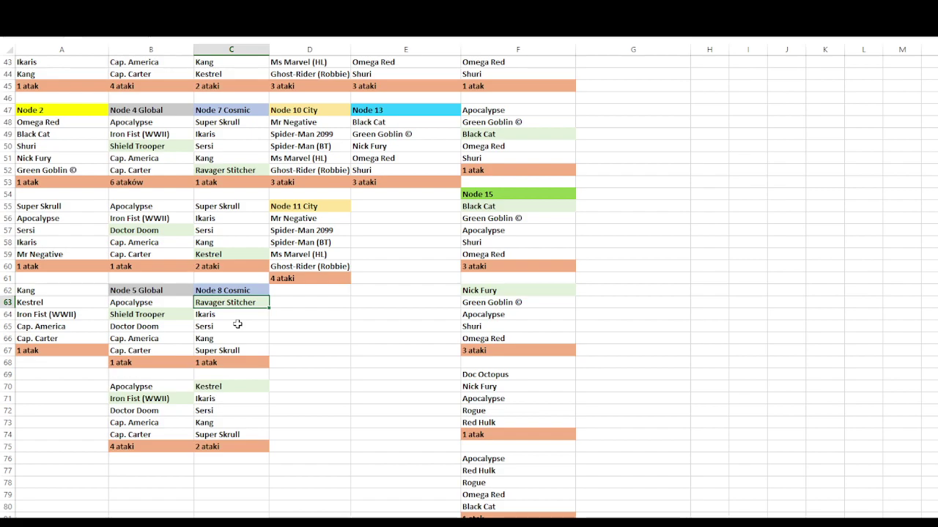
pyautogui.click(235, 242)
pyautogui.scroll(-1, 233, 277)
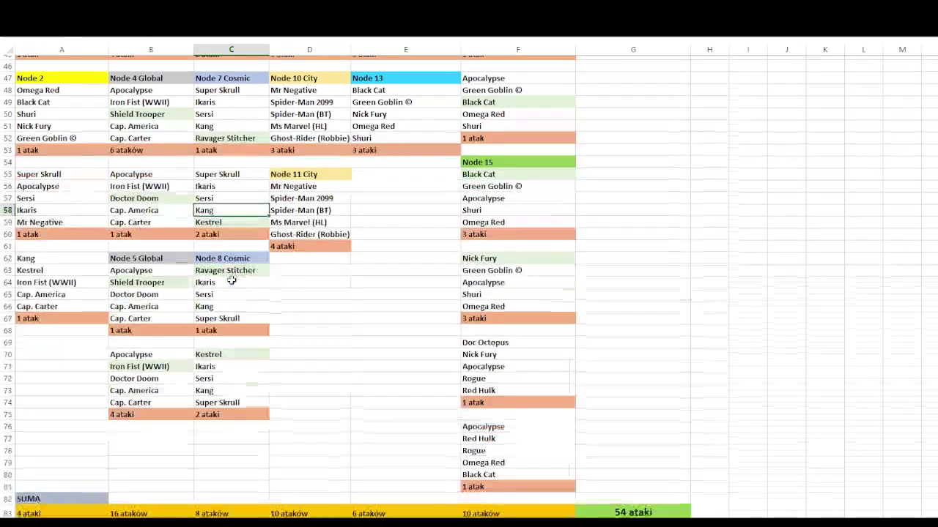
pyautogui.moveTo(240, 267); pyautogui.dragTo(249, 315)
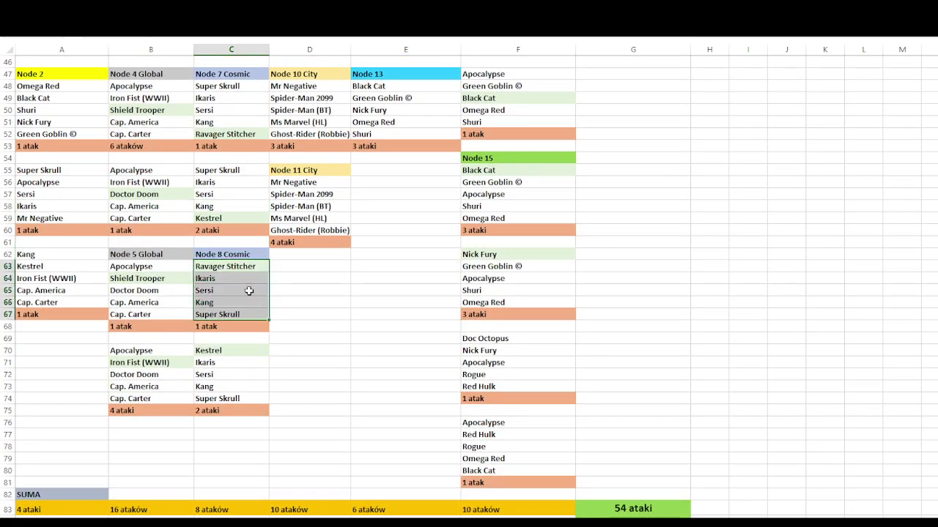
pyautogui.moveTo(248, 278); pyautogui.dragTo(259, 315)
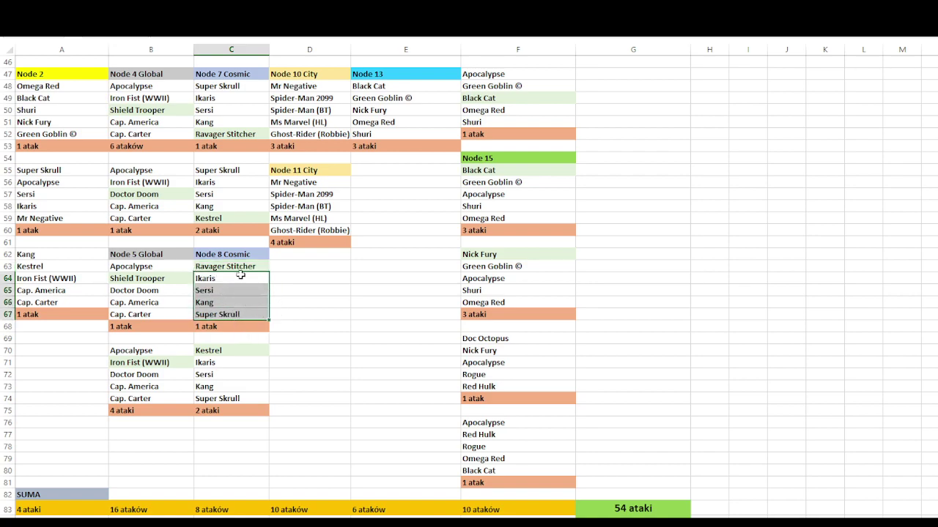
pyautogui.moveTo(242, 350); pyautogui.dragTo(250, 395)
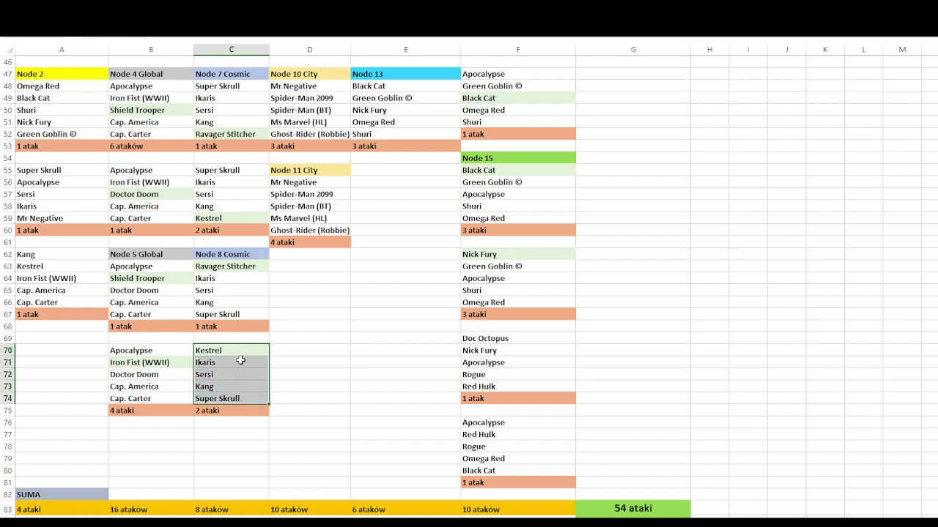
# Step: Look over the second run's City teams for Nodes 9, 10 and 11
pyautogui.scroll(5, 274, 301)
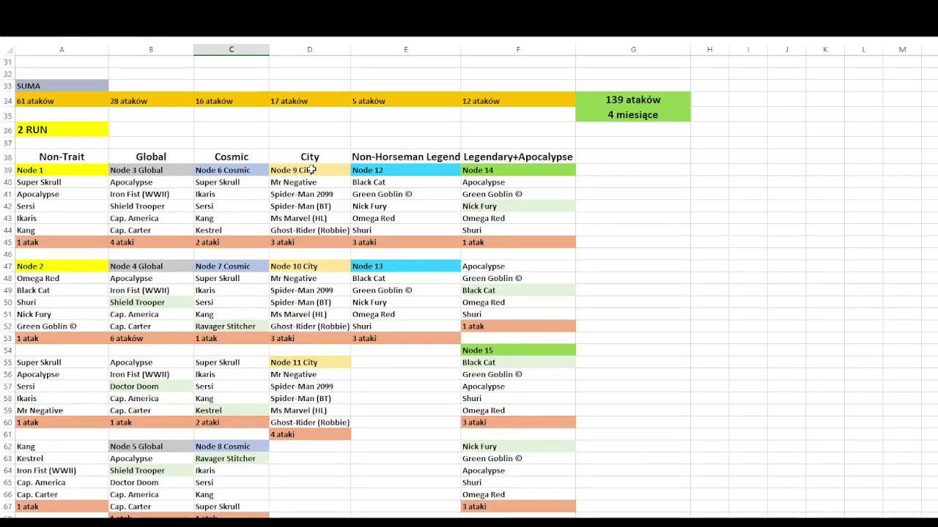
pyautogui.scroll(-2, 301, 85)
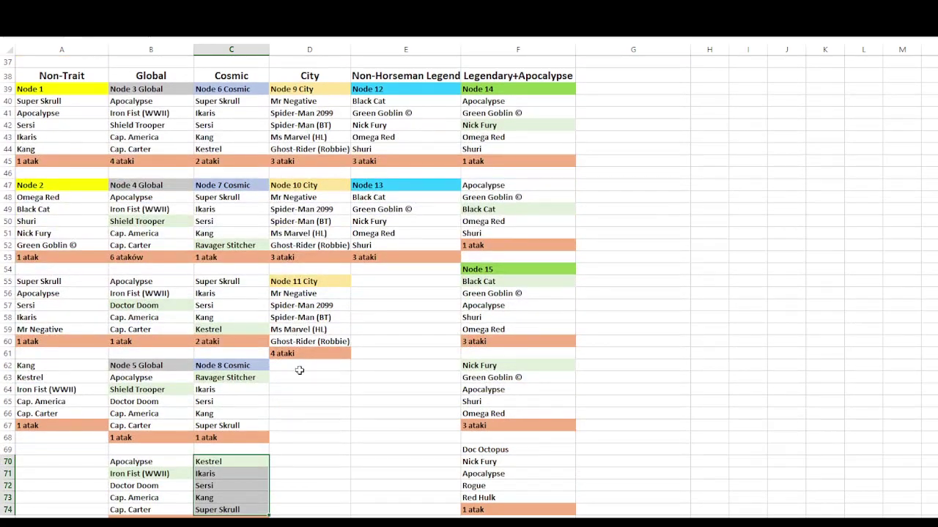
pyautogui.scroll(2, 340, 174)
# Step: Go through the second run's Non-Horseman Legend column from its heading, and select the Node 12 and Node 13 teams
pyautogui.click(429, 158)
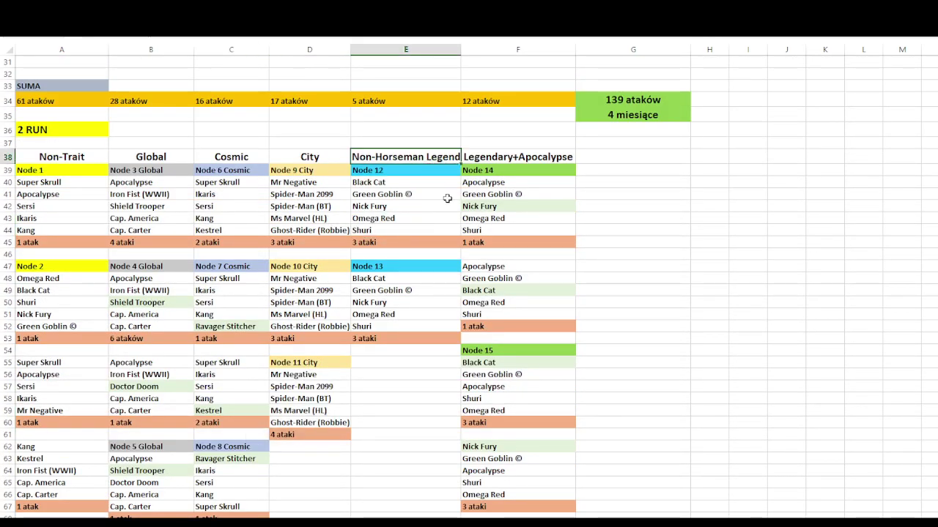
pyautogui.press('Down')
pyautogui.press('Down')
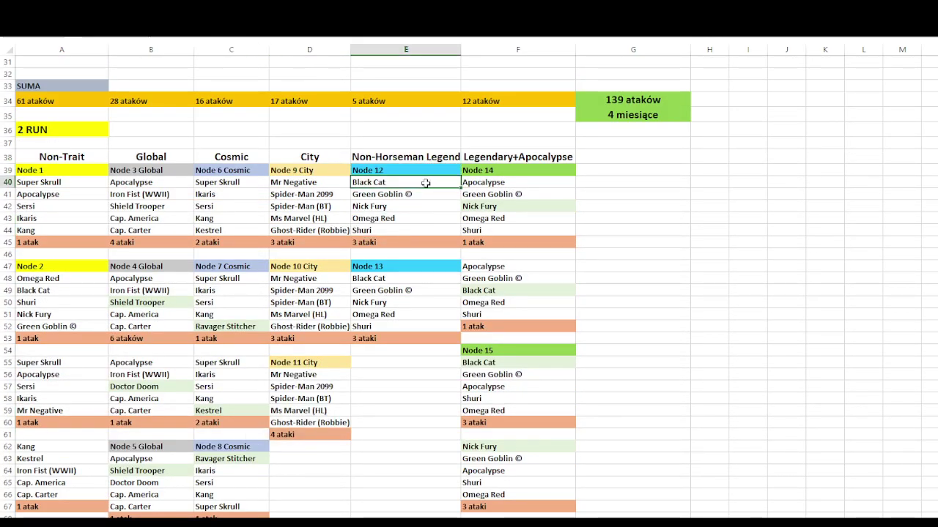
pyautogui.click(421, 196)
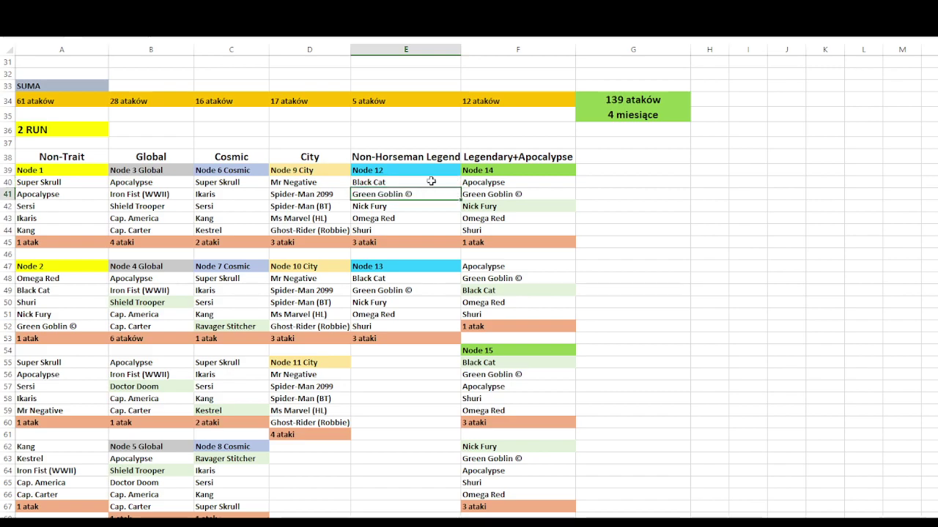
pyautogui.click(430, 181)
pyautogui.click(431, 202)
pyautogui.press('Down')
pyautogui.press('Down')
pyautogui.press('Down')
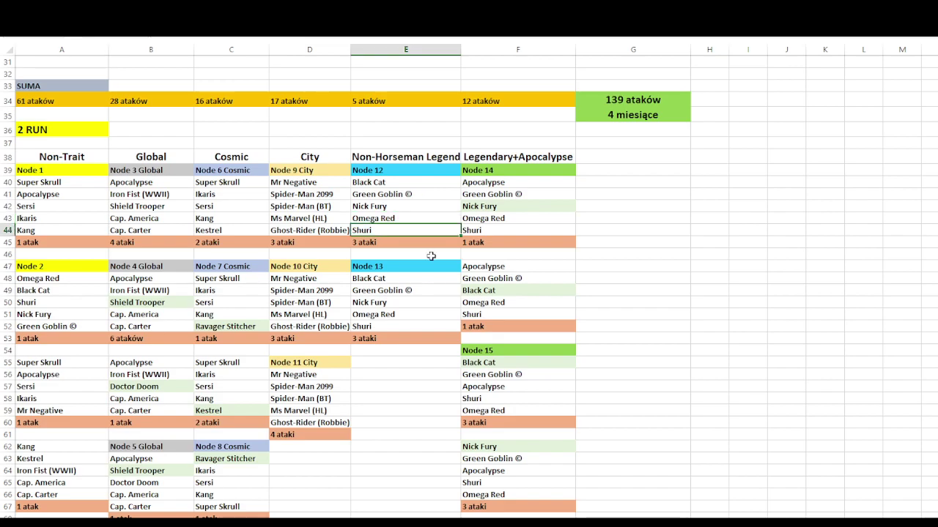
pyautogui.moveTo(419, 177); pyautogui.dragTo(422, 236)
pyautogui.moveTo(414, 284); pyautogui.dragTo(420, 331)
# Step: Review the first Node 14 team under Legendary+Apocalypse in the second run, from Apocalypse to the substituted Nick Fury
pyautogui.click(565, 195)
pyautogui.click(546, 158)
pyautogui.scroll(-1, 545, 158)
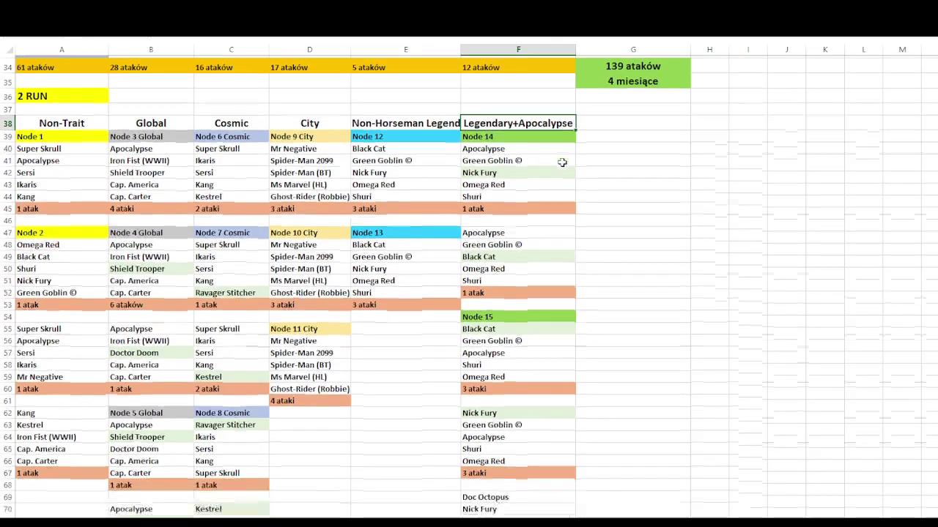
pyautogui.click(538, 158)
pyautogui.click(550, 145)
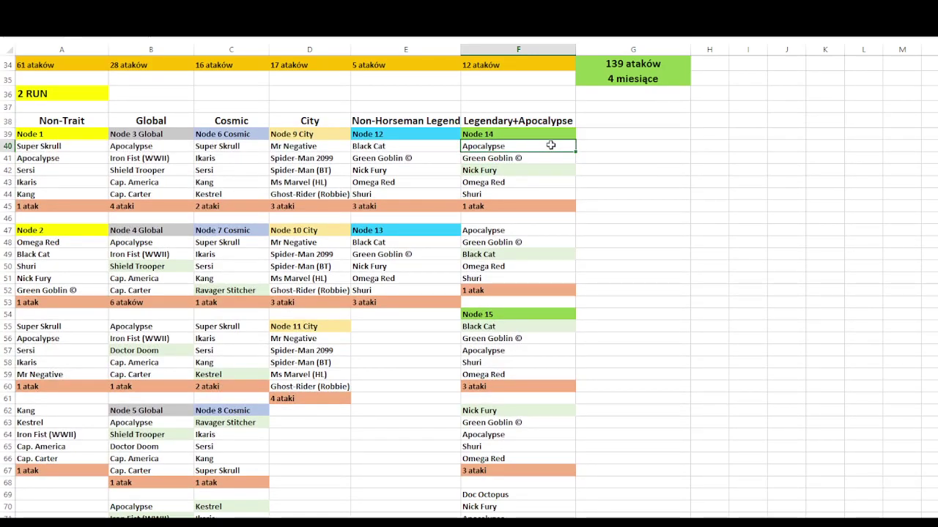
pyautogui.click(534, 161)
pyautogui.click(524, 169)
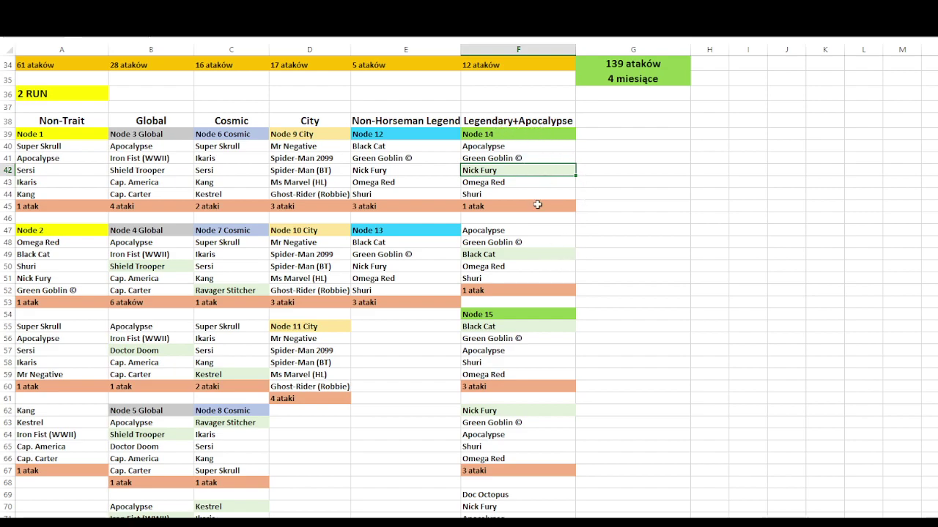
# Step: View the second run's Node 15 teams and select Green Goblin in the first one
pyautogui.scroll(-4, 549, 219)
pyautogui.scroll(-1, 554, 209)
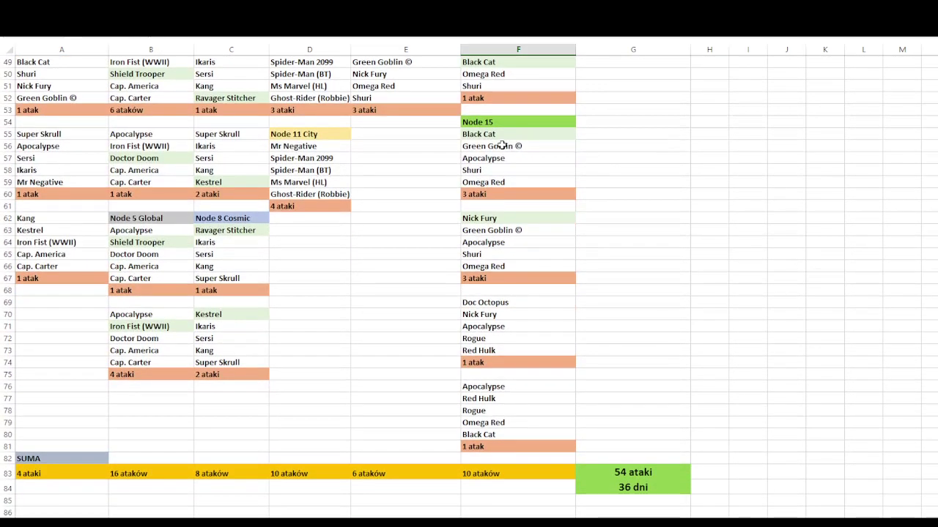
pyautogui.click(549, 144)
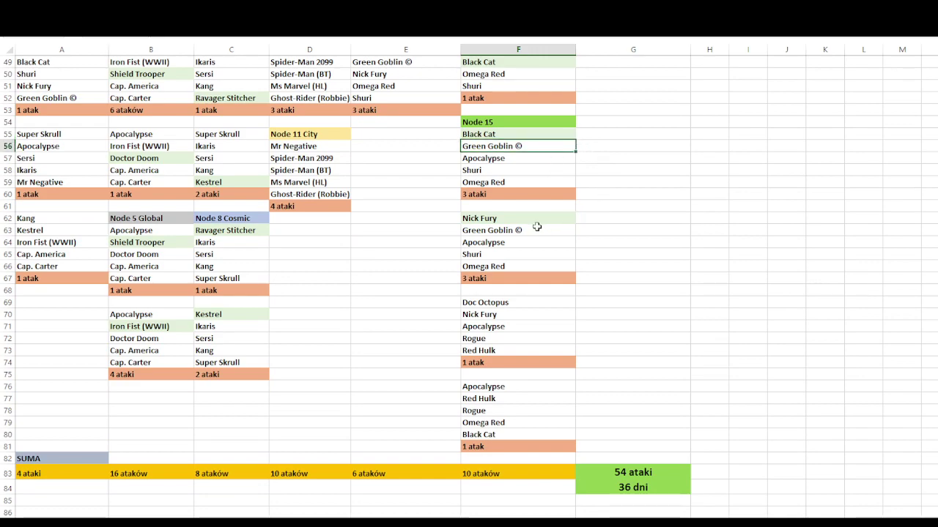
# Step: Check the third Node 15 team of the second run, from Red Hulk up to Doc Octopus, and select Shuri in the first team
pyautogui.click(523, 347)
pyautogui.press('Up')
pyautogui.press('Up')
pyautogui.click(537, 303)
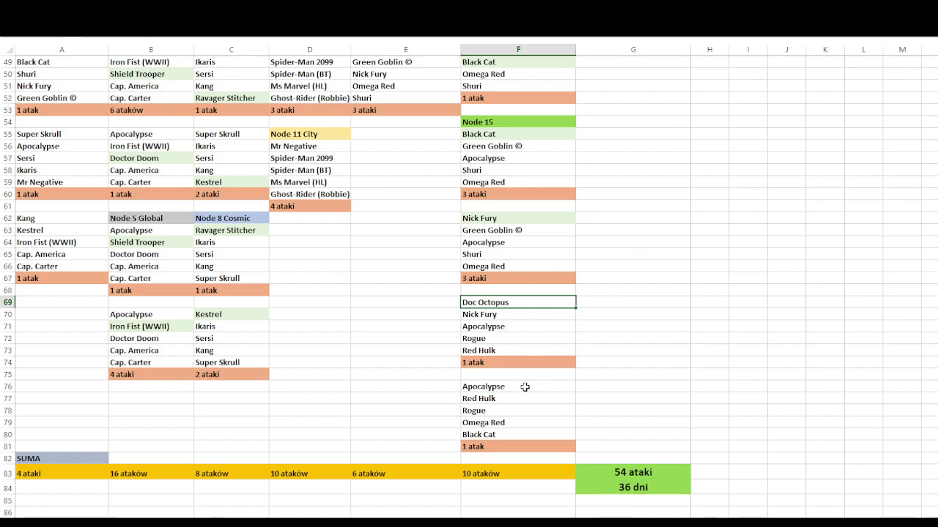
pyautogui.click(537, 170)
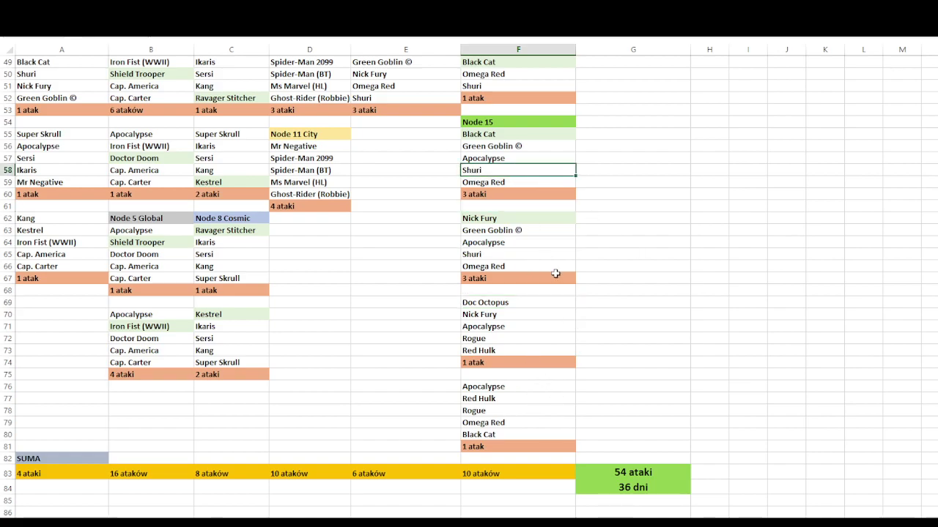
# Step: Select the second run's Node 15 block from its heading to the last team's Apocalypse, and compare it with the surrounding nodes and the SUMA row
pyautogui.scroll(2, 555, 271)
pyautogui.scroll(-1, 550, 253)
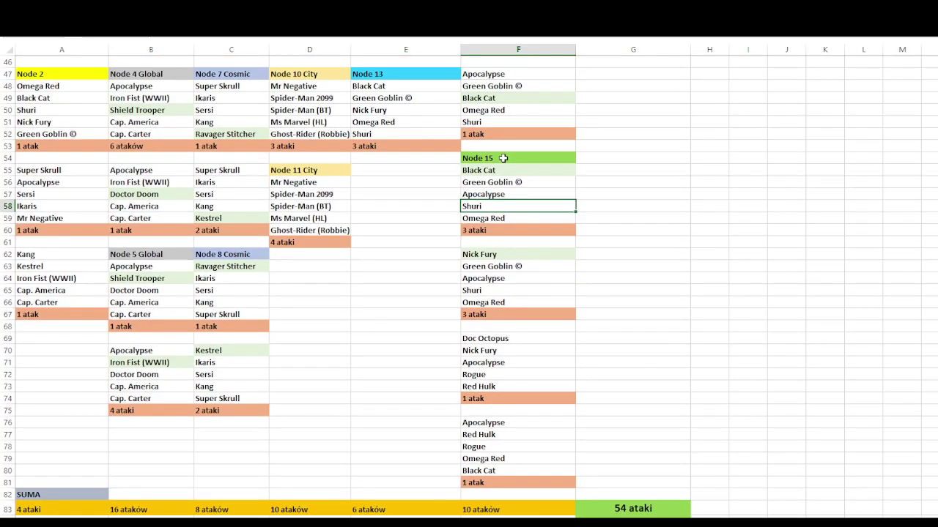
pyautogui.moveTo(505, 158); pyautogui.dragTo(540, 424)
pyautogui.scroll(-2, 540, 424)
pyautogui.scroll(6, 516, 346)
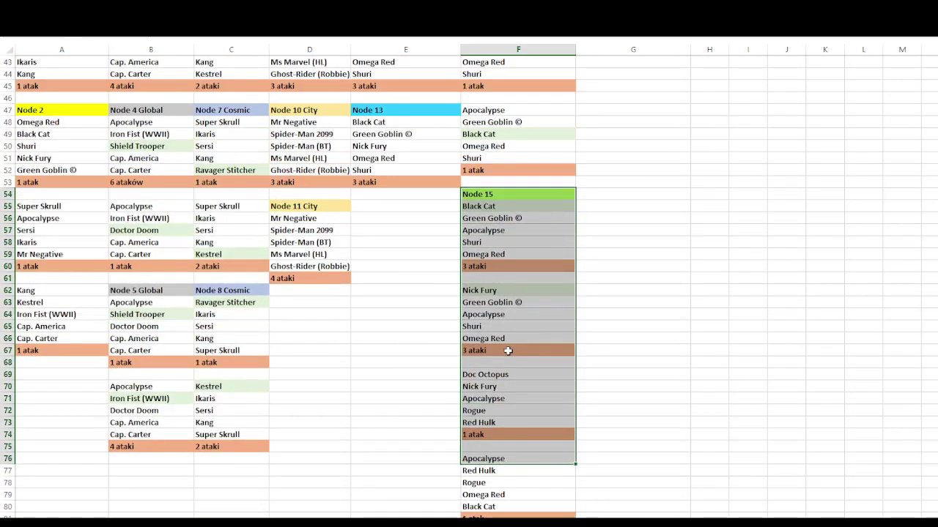
pyautogui.scroll(-1, 406, 392)
pyautogui.scroll(-3, 408, 386)
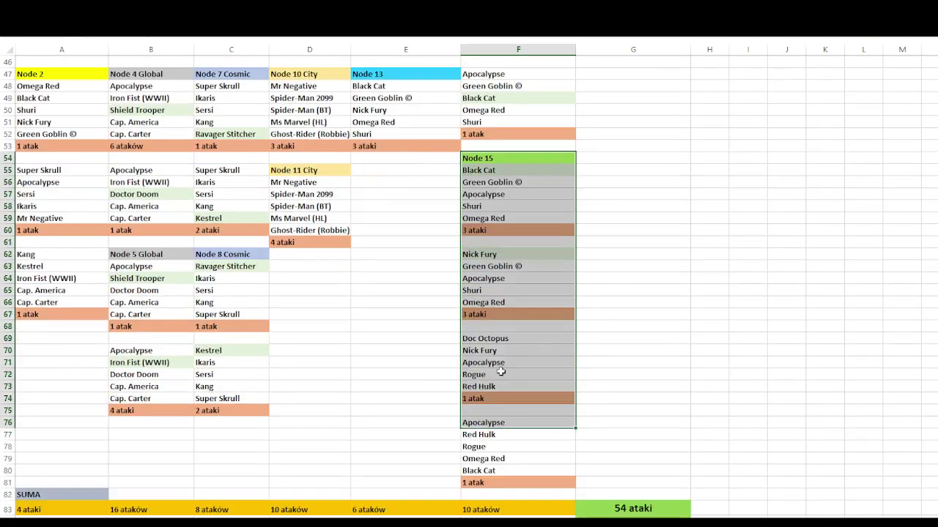
pyautogui.scroll(-1, 510, 372)
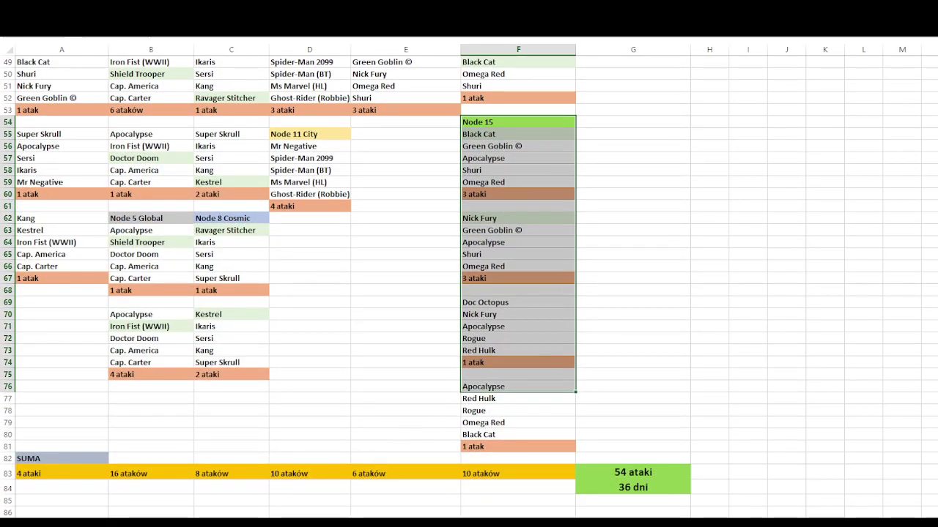